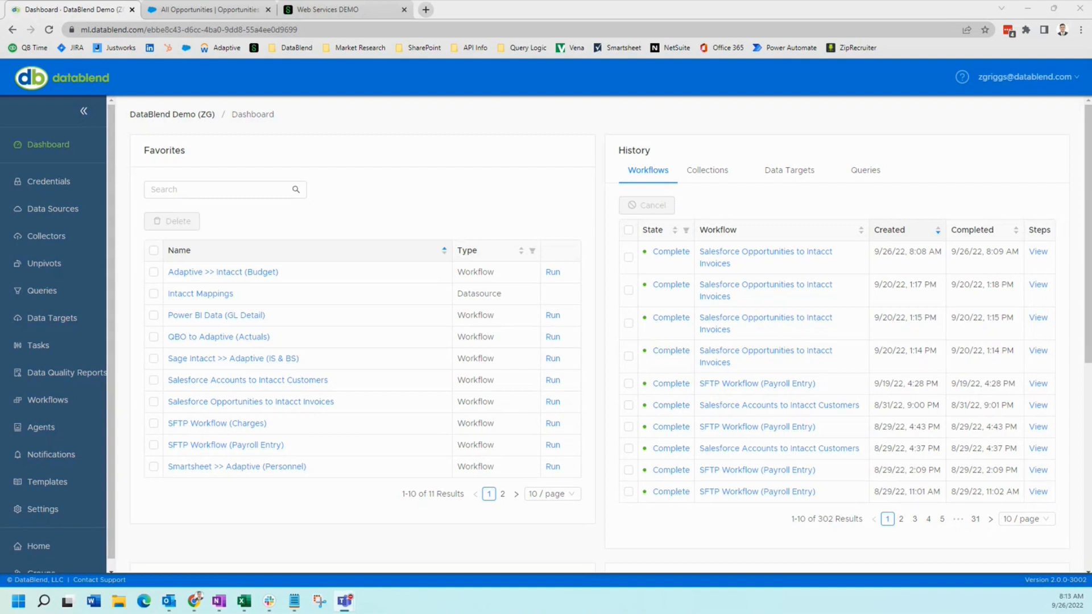
- Mark the Salesforce Accounts to Intacct Customers and Salesforce Opportunities to Intacct Invoices favorites, and run the Opportunities to Invoices workflow
{"action": "scroll", "coordinate": [554, 146], "scroll_direction": "down", "scroll_amount": 1}
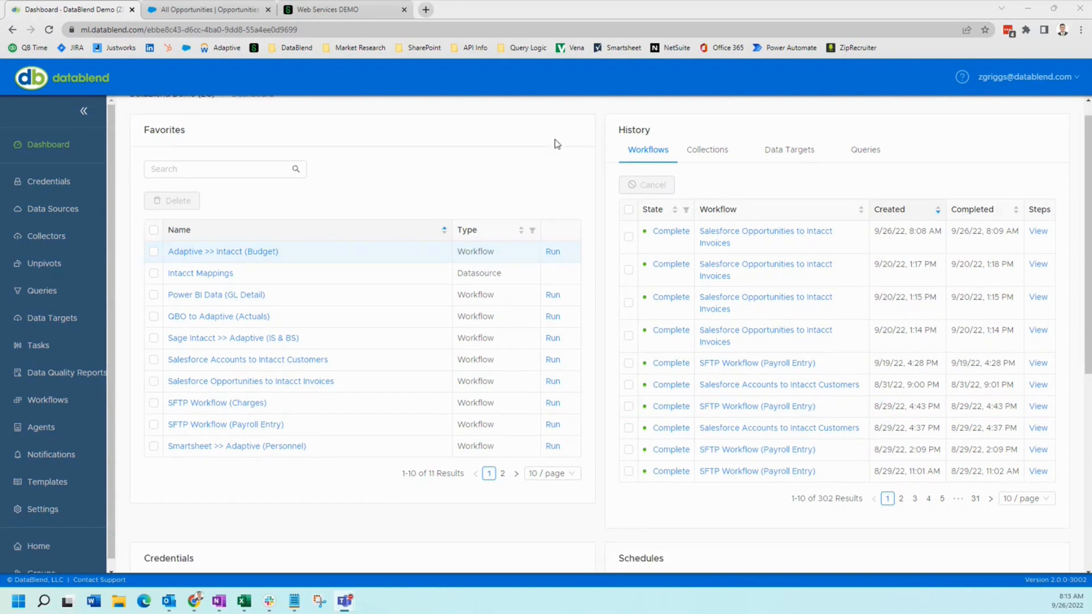
{"action": "scroll", "coordinate": [557, 144], "scroll_direction": "up", "scroll_amount": 1}
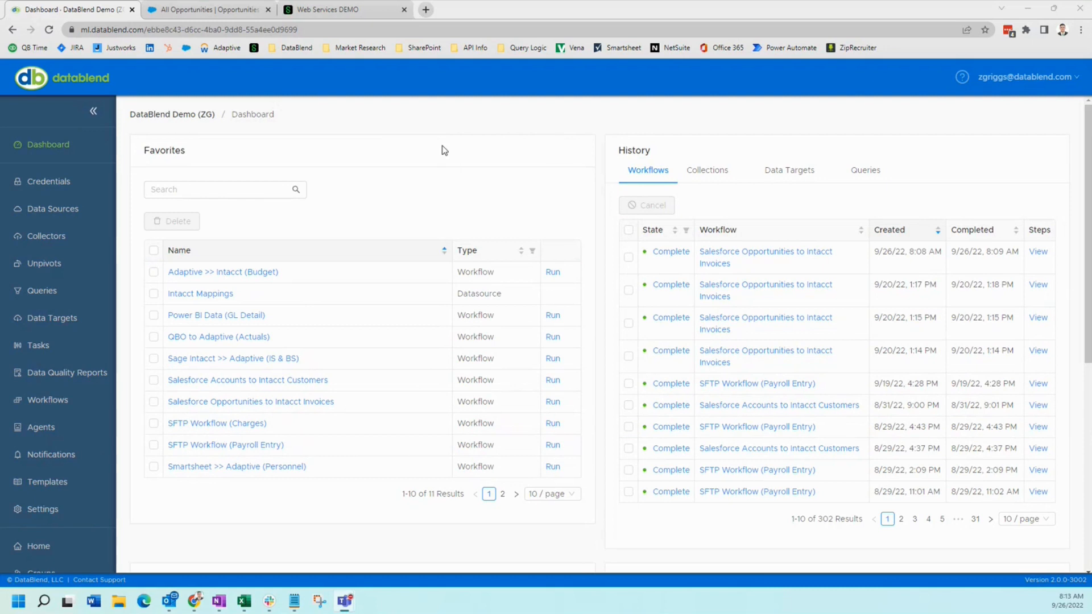
{"action": "scroll", "coordinate": [381, 278], "scroll_direction": "down", "scroll_amount": 1}
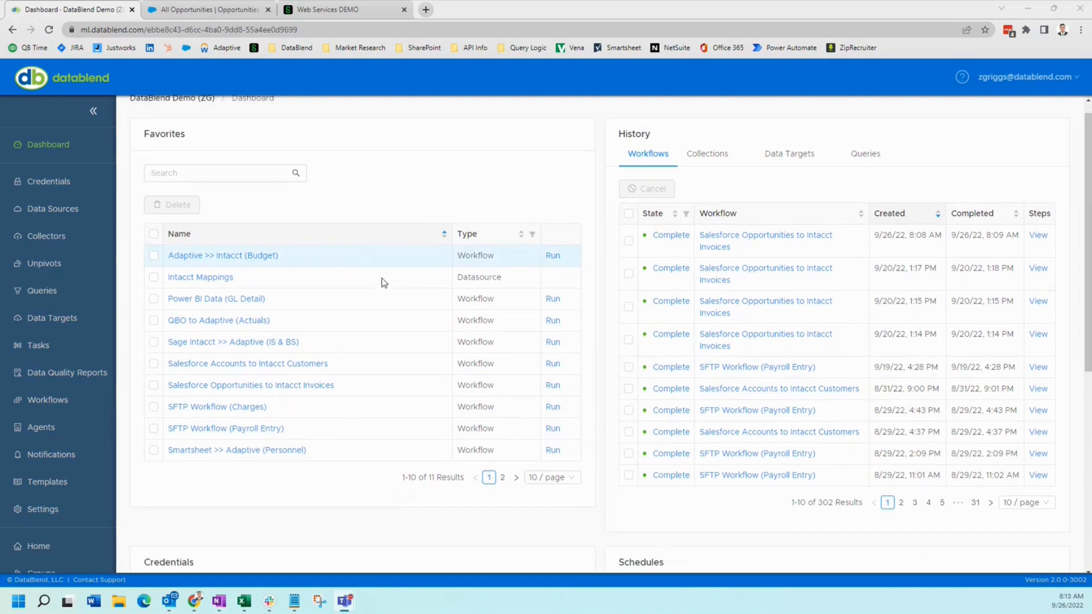
{"action": "left_click", "coordinate": [154, 365]}
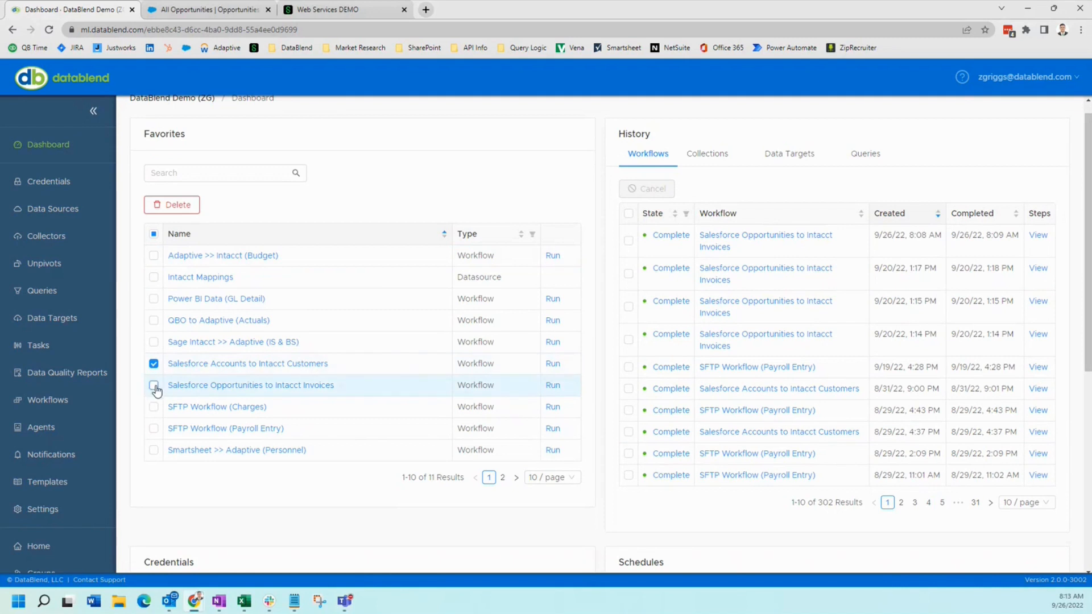
{"action": "left_click", "coordinate": [153, 386]}
{"action": "left_click", "coordinate": [554, 388]}
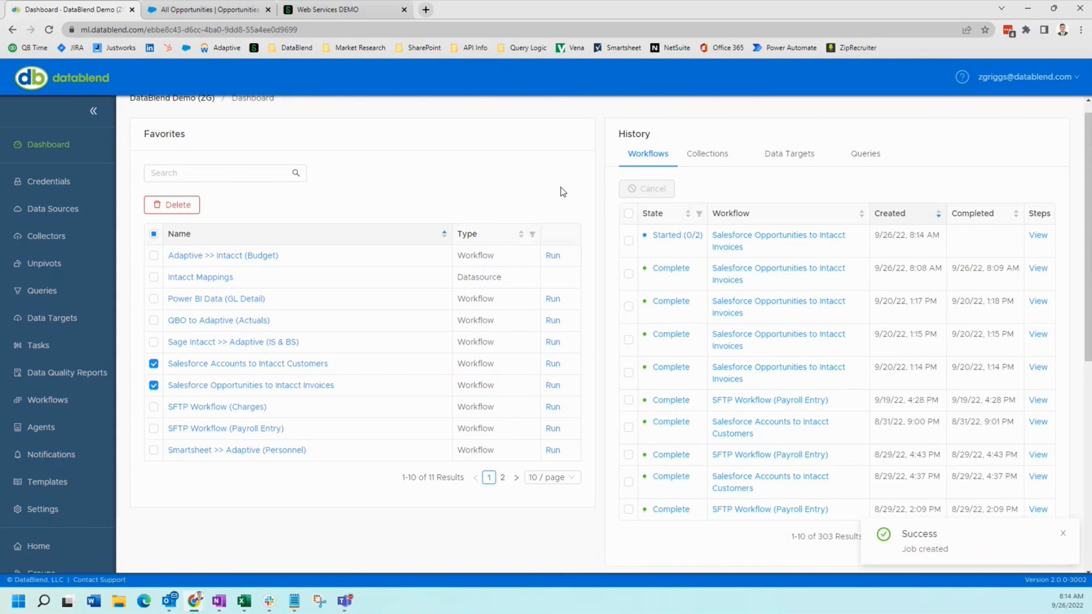
- Review the closed-won opportunities in Salesforce and reload the DataBlend dashboard to check the workflow's run state
{"action": "left_click", "coordinate": [198, 10]}
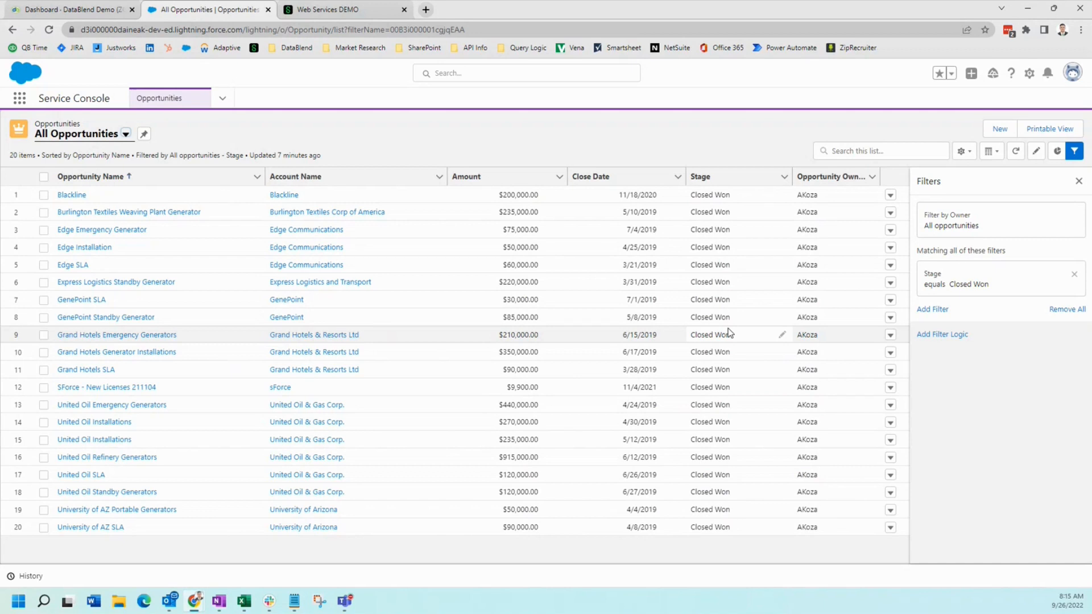
{"action": "left_click", "coordinate": [71, 10]}
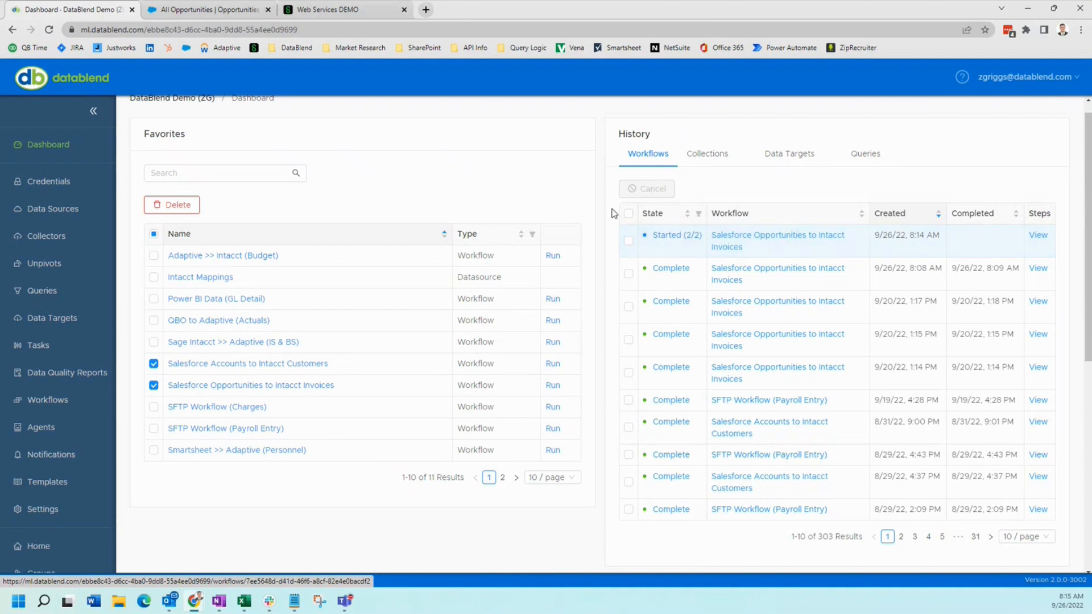
{"action": "left_click", "coordinate": [49, 30]}
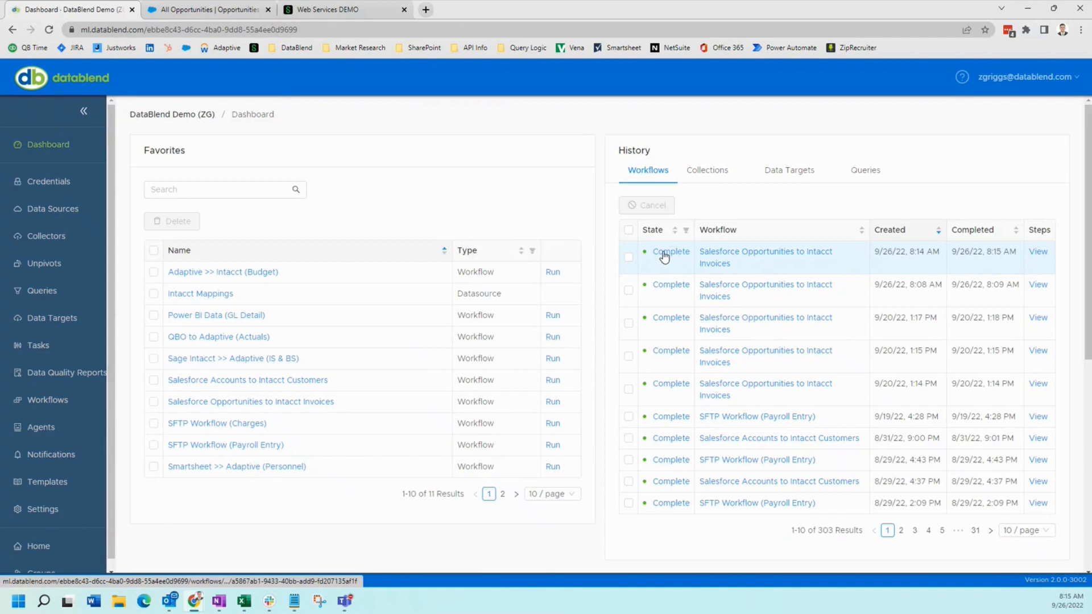
- Switch to Sage Intacct and filter the Accounts Receivable invoices by the state Draft
{"action": "left_click", "coordinate": [341, 14]}
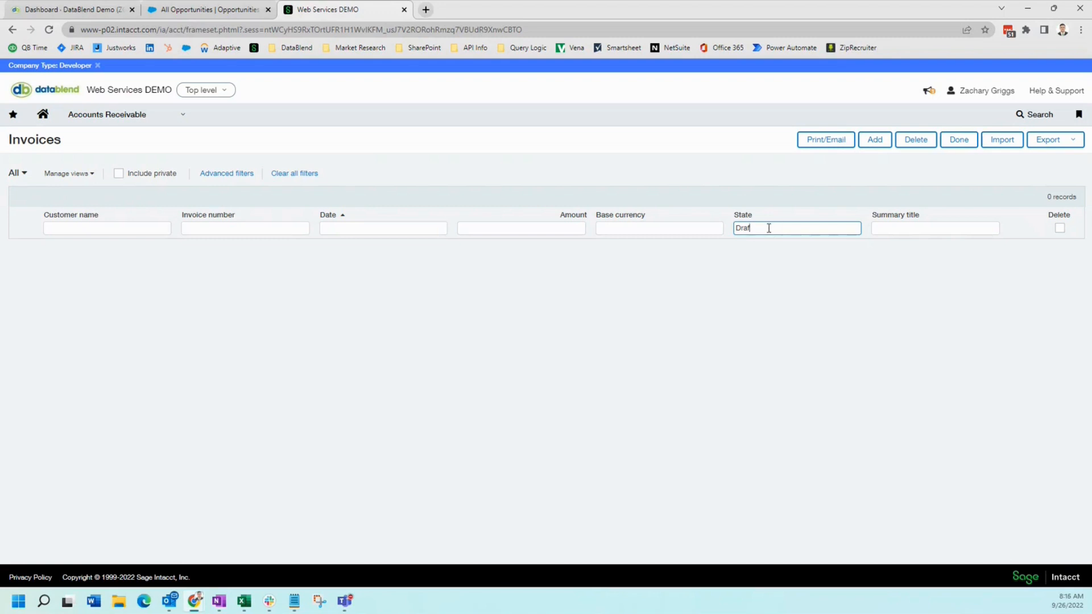
{"action": "key", "text": "Return"}
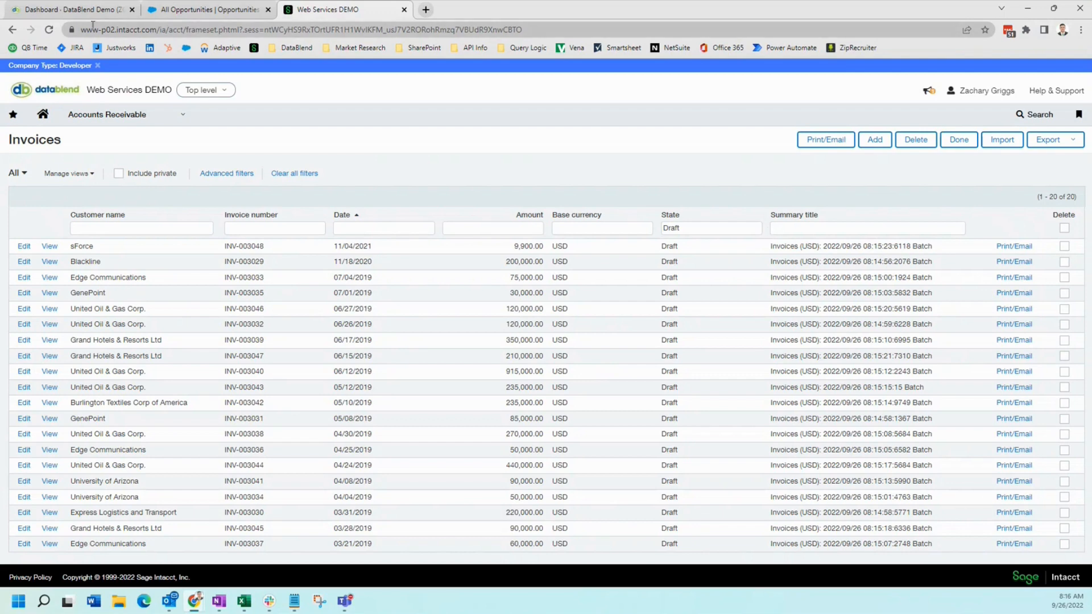
- Return to the DataBlend dashboard, show 20 credentials per page and review the credentials and schedules
{"action": "left_click", "coordinate": [70, 10]}
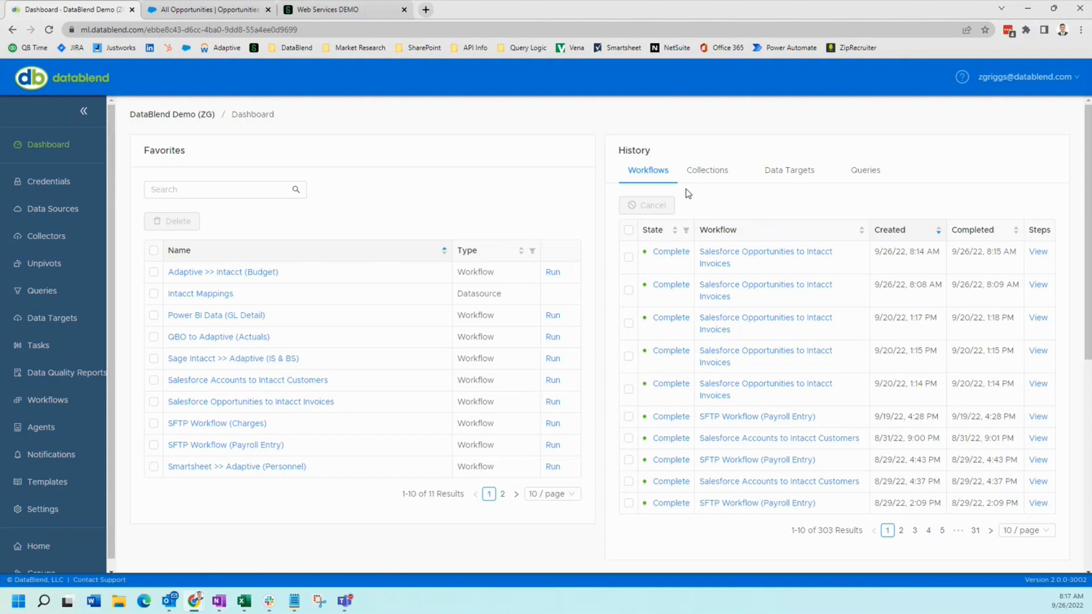
{"action": "scroll", "coordinate": [685, 189], "scroll_direction": "down", "scroll_amount": 7}
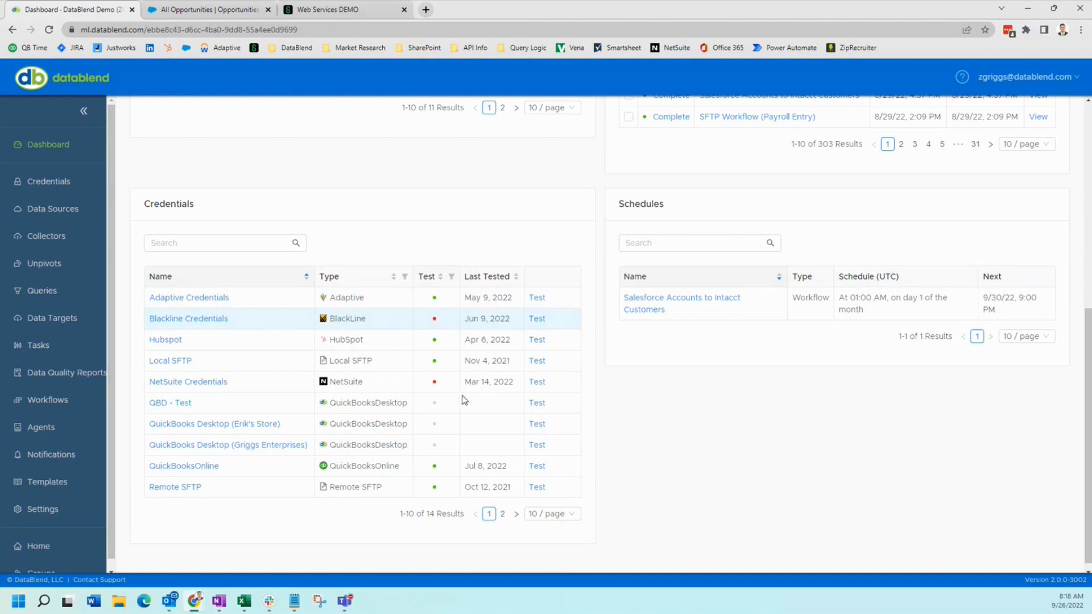
{"action": "left_click", "coordinate": [563, 516]}
{"action": "left_click", "coordinate": [551, 441]}
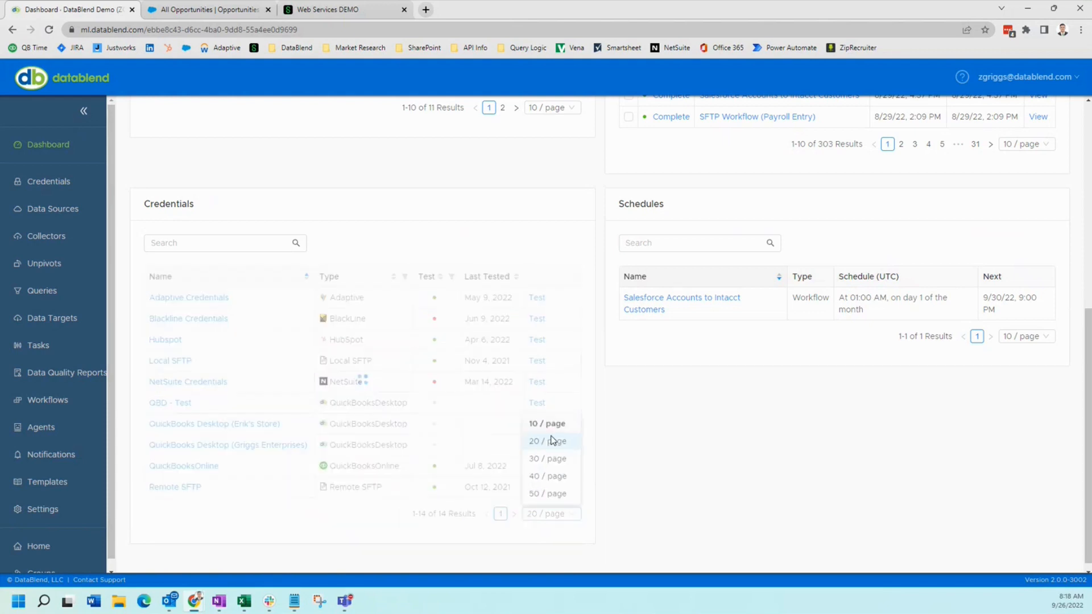
{"action": "scroll", "coordinate": [526, 414], "scroll_direction": "down", "scroll_amount": 2}
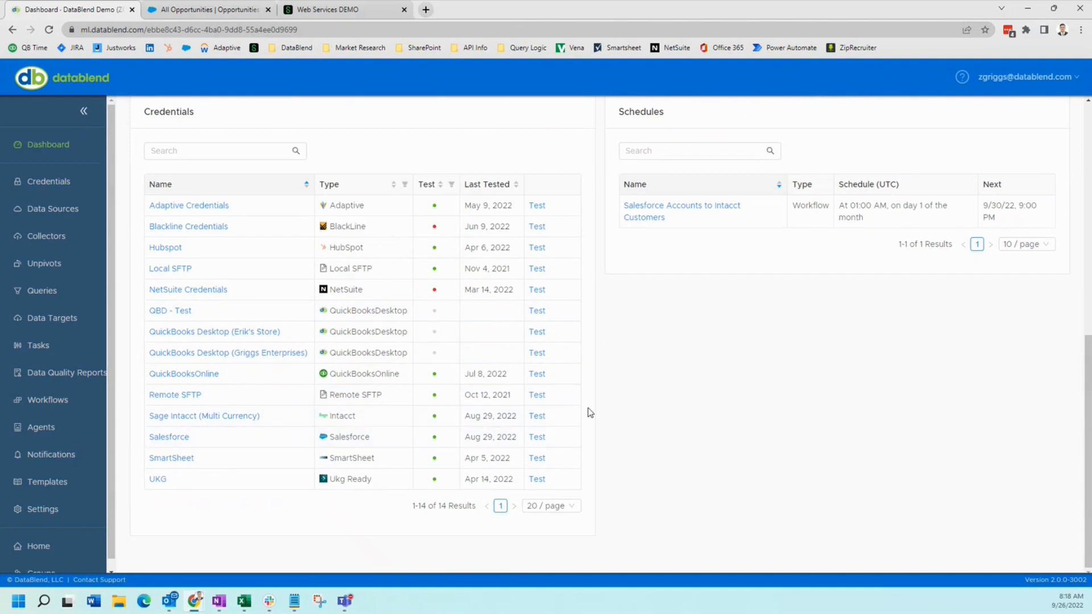
{"action": "scroll", "coordinate": [590, 412], "scroll_direction": "up", "scroll_amount": 4}
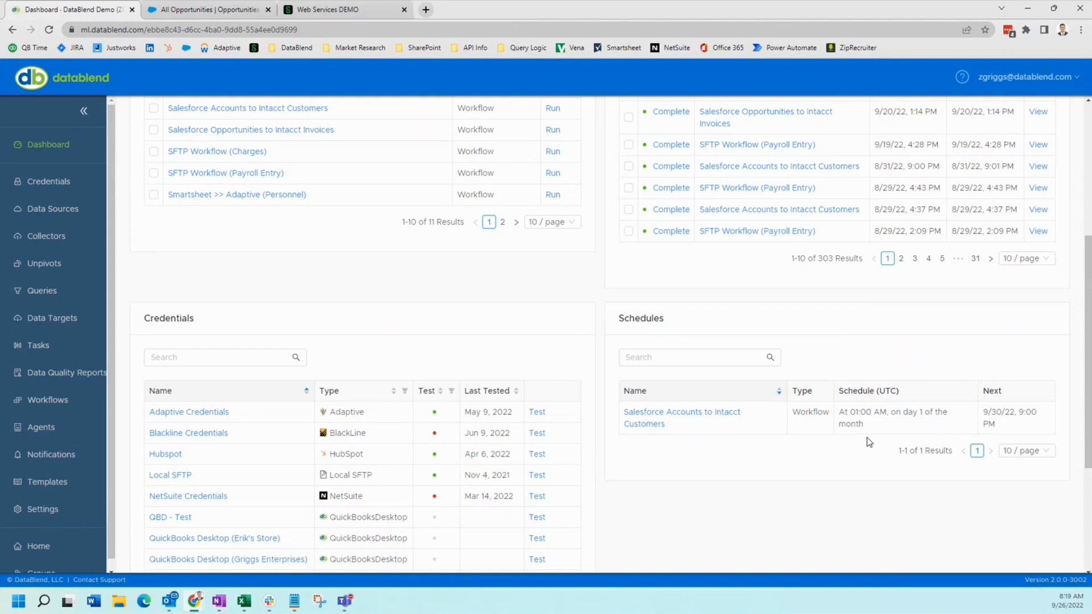
{"action": "scroll", "coordinate": [566, 341], "scroll_direction": "up", "scroll_amount": 3}
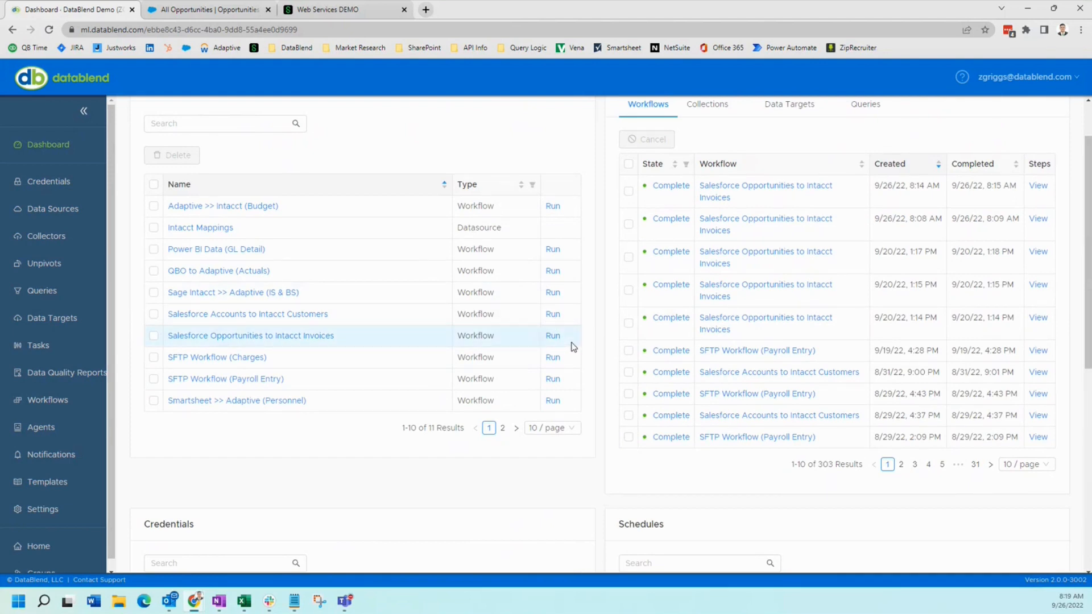
{"action": "scroll", "coordinate": [566, 376], "scroll_direction": "up", "scroll_amount": 1}
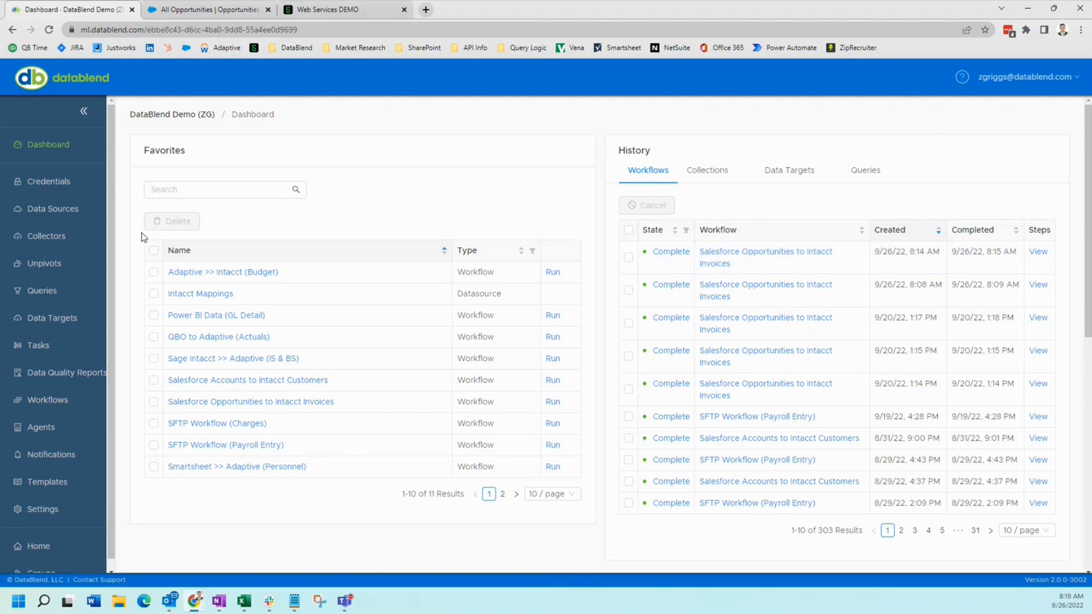
- Start a new collector of type Salesforce
{"action": "left_click", "coordinate": [72, 236]}
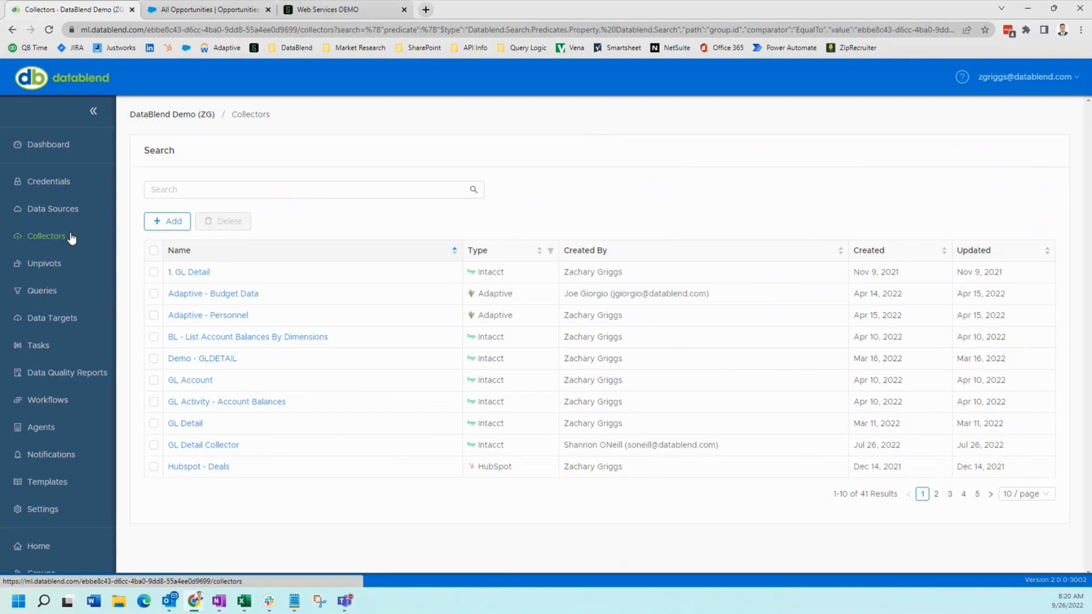
{"action": "left_click", "coordinate": [165, 226]}
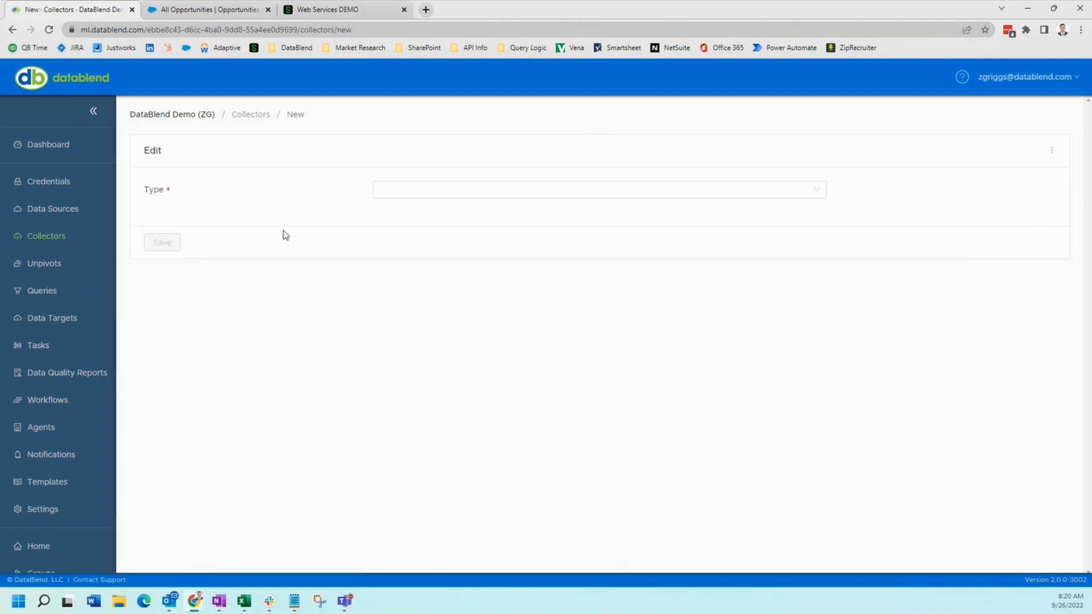
{"action": "left_click", "coordinate": [441, 197]}
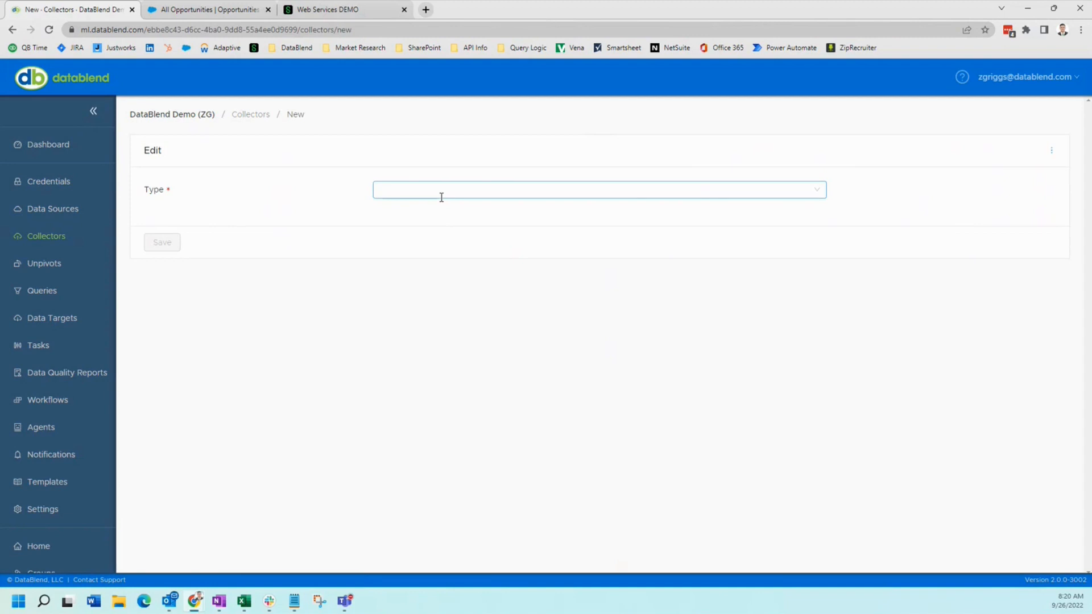
{"action": "left_click", "coordinate": [442, 197]}
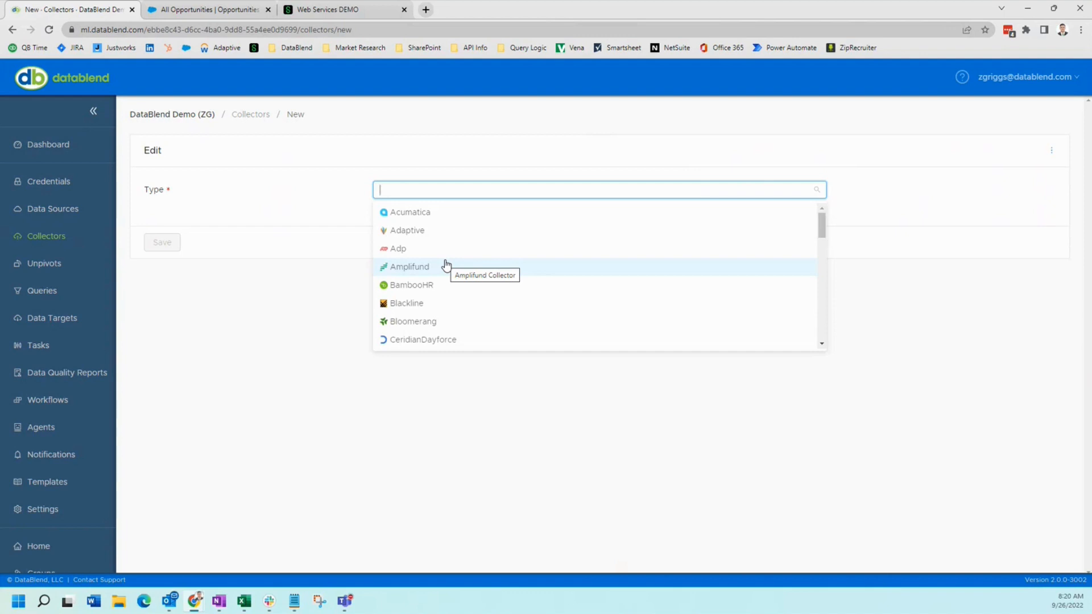
{"action": "type", "text": "sale"}
{"action": "left_click", "coordinate": [429, 214]}
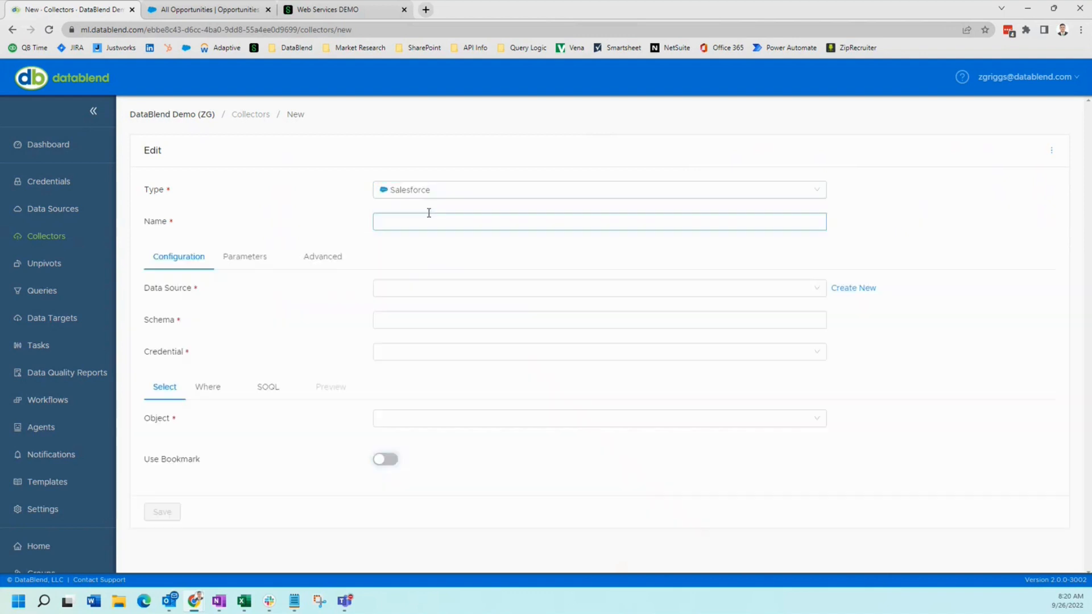
- Name the new collector Salesforce and assign it the Salesforce credential
{"action": "left_click", "coordinate": [403, 221]}
{"action": "type", "text": "Sale"}
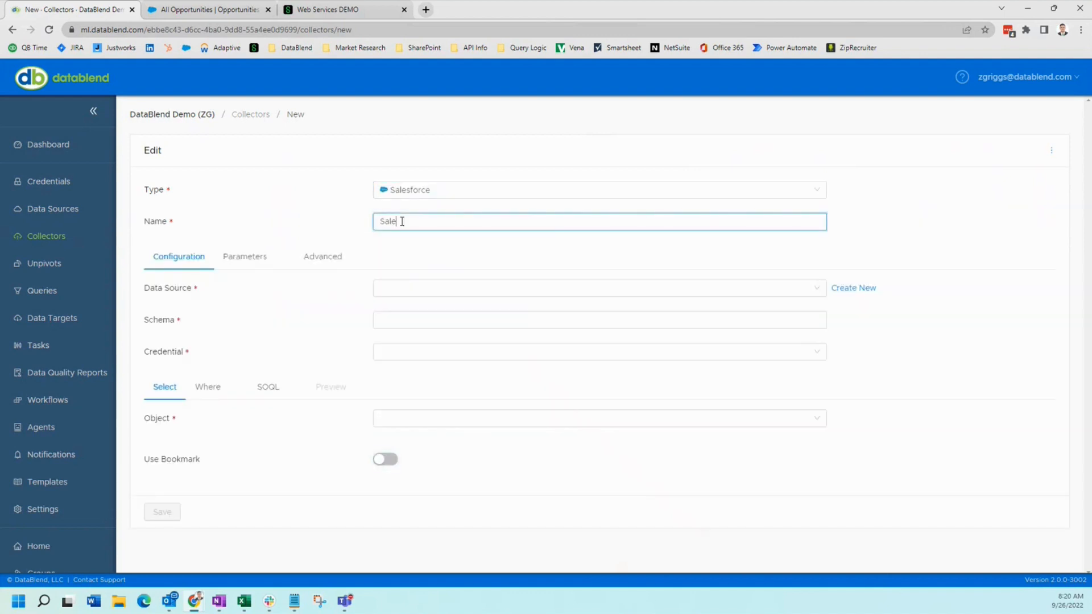
{"action": "type", "text": "sforce"}
{"action": "left_click", "coordinate": [415, 288]}
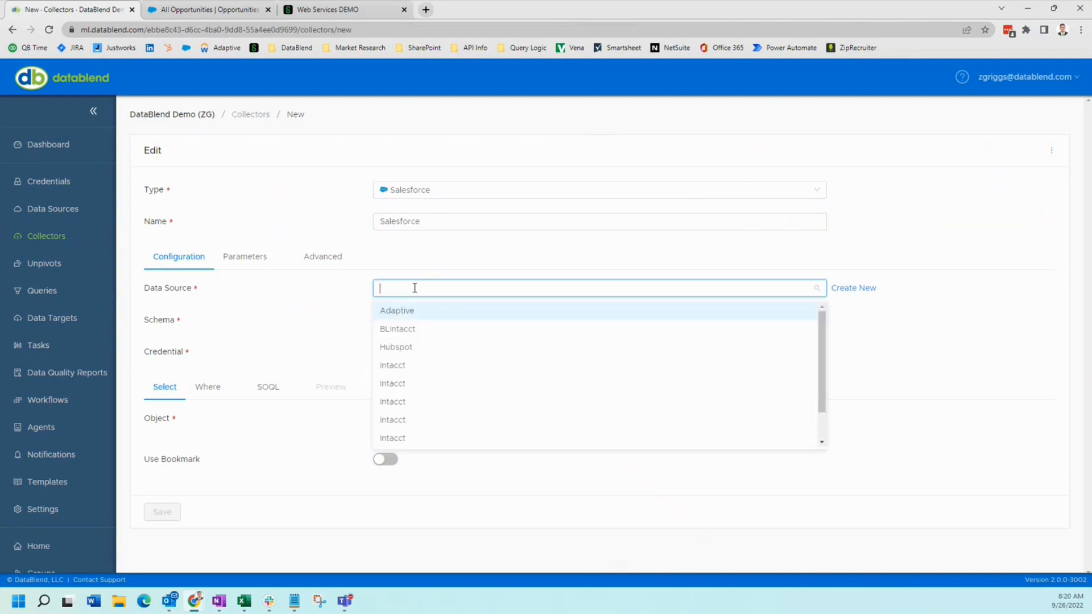
{"action": "left_click", "coordinate": [339, 328]}
{"action": "left_click", "coordinate": [400, 352]}
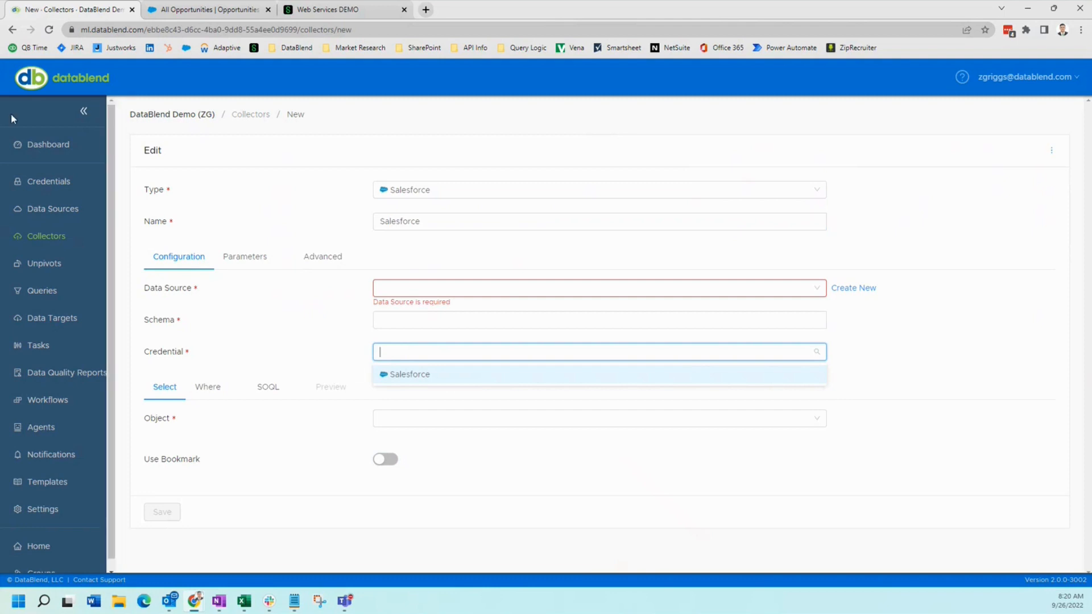
{"action": "left_click", "coordinate": [416, 381]}
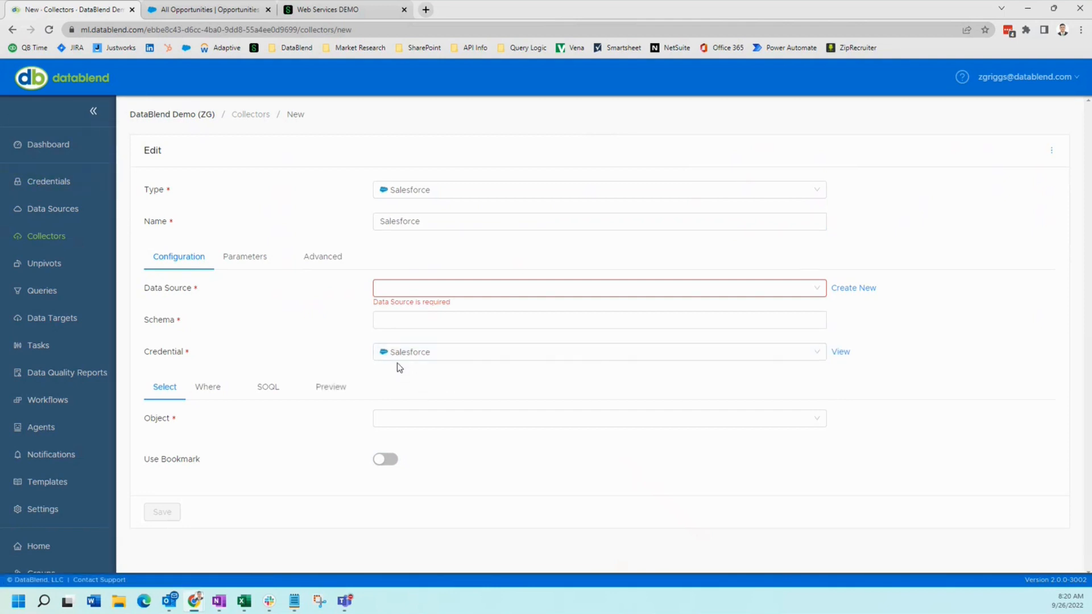
- Set the collector's object to Account
{"action": "left_click", "coordinate": [401, 415]}
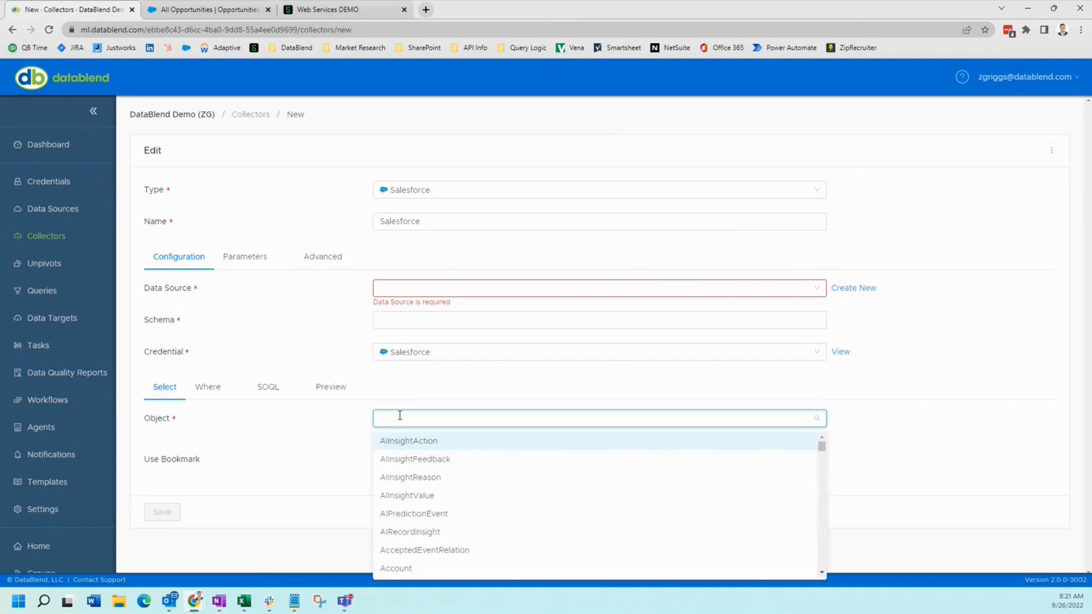
{"action": "scroll", "coordinate": [481, 463], "scroll_direction": "down", "scroll_amount": 10}
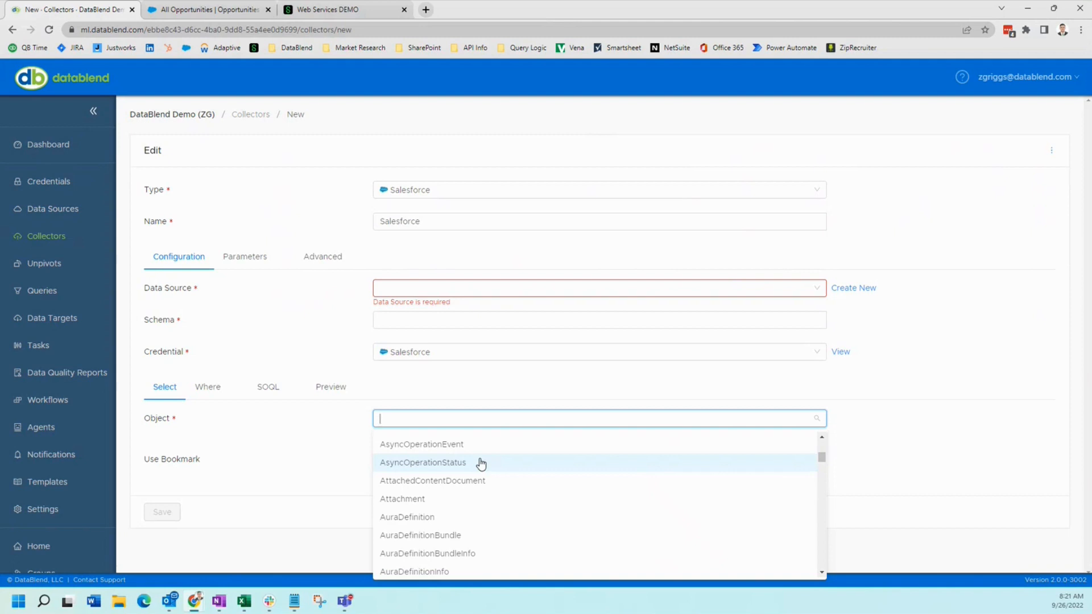
{"action": "type", "text": "account"}
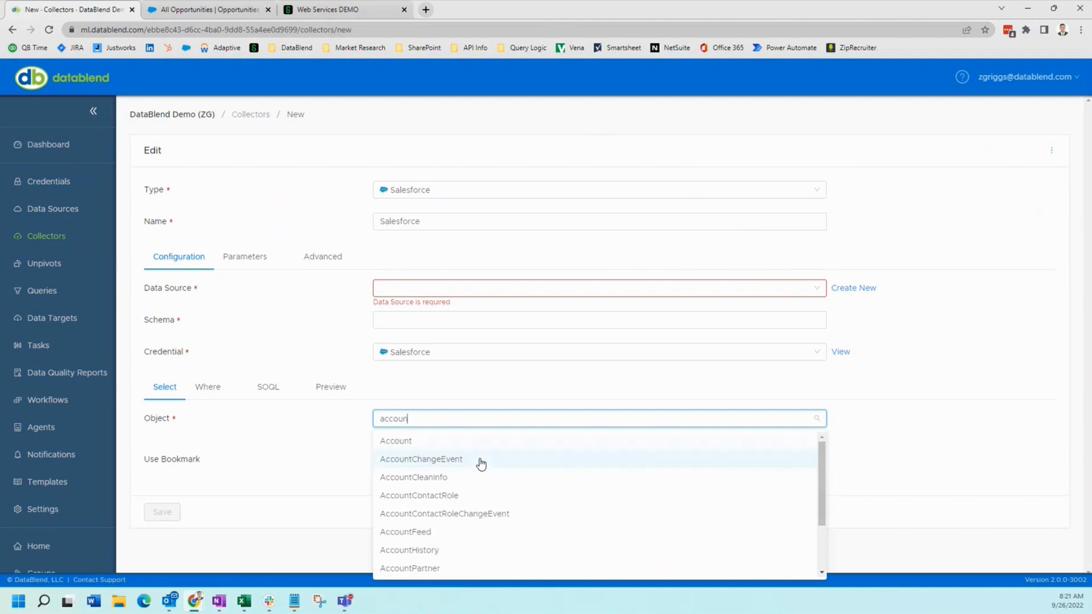
{"action": "left_click", "coordinate": [429, 446]}
- Look through the available Account fields and add AccountNumber to the collector's fields
{"action": "scroll", "coordinate": [338, 450], "scroll_direction": "down", "scroll_amount": 2}
{"action": "scroll", "coordinate": [338, 446], "scroll_direction": "down", "scroll_amount": 3}
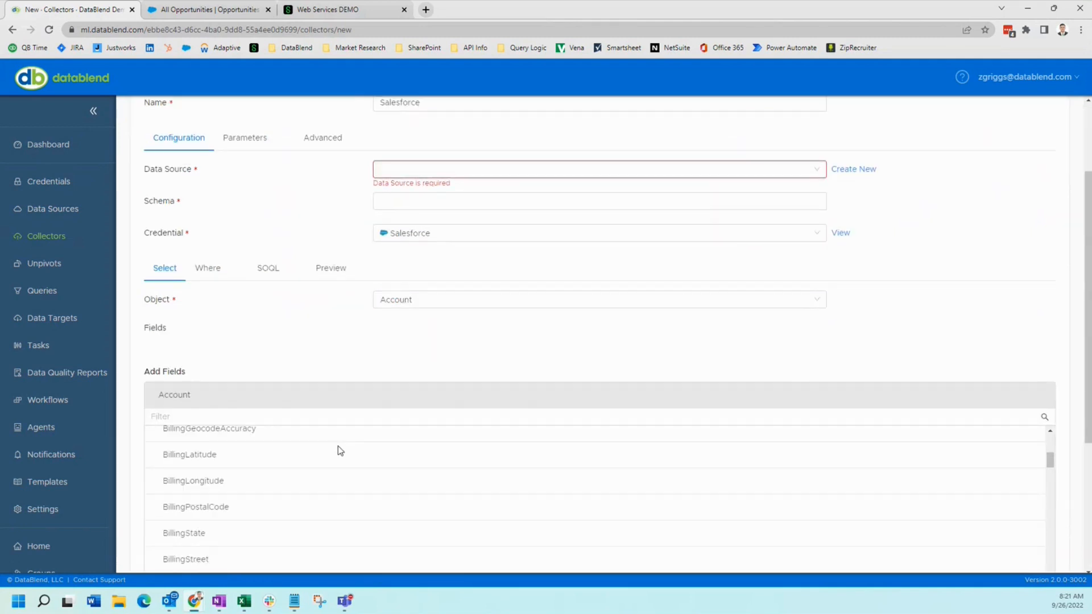
{"action": "scroll", "coordinate": [299, 322], "scroll_direction": "down", "scroll_amount": 4}
{"action": "scroll", "coordinate": [312, 288], "scroll_direction": "down", "scroll_amount": 5}
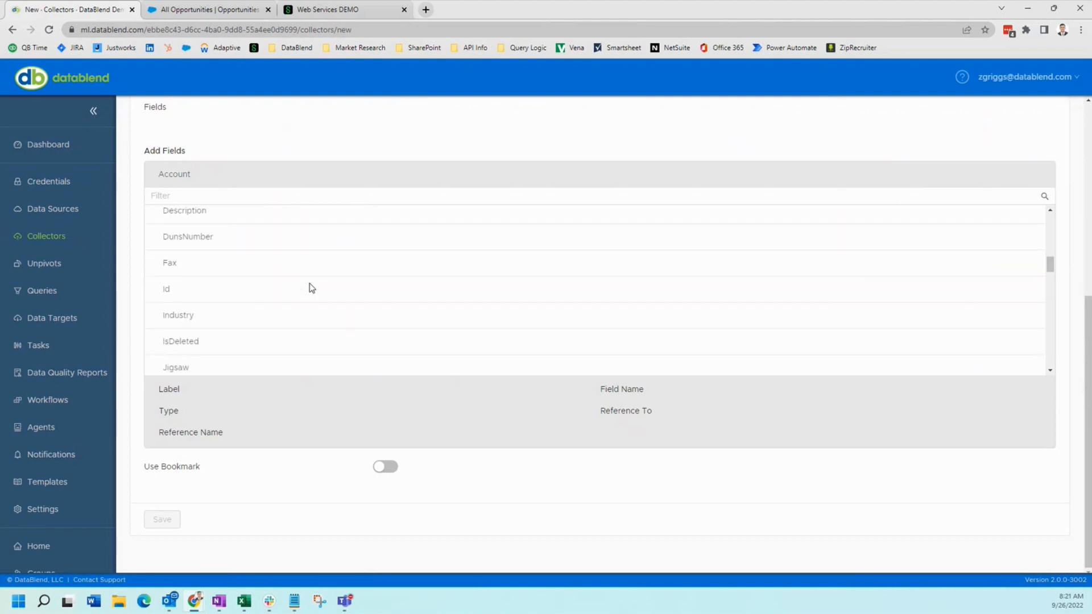
{"action": "scroll", "coordinate": [312, 288], "scroll_direction": "down", "scroll_amount": 9}
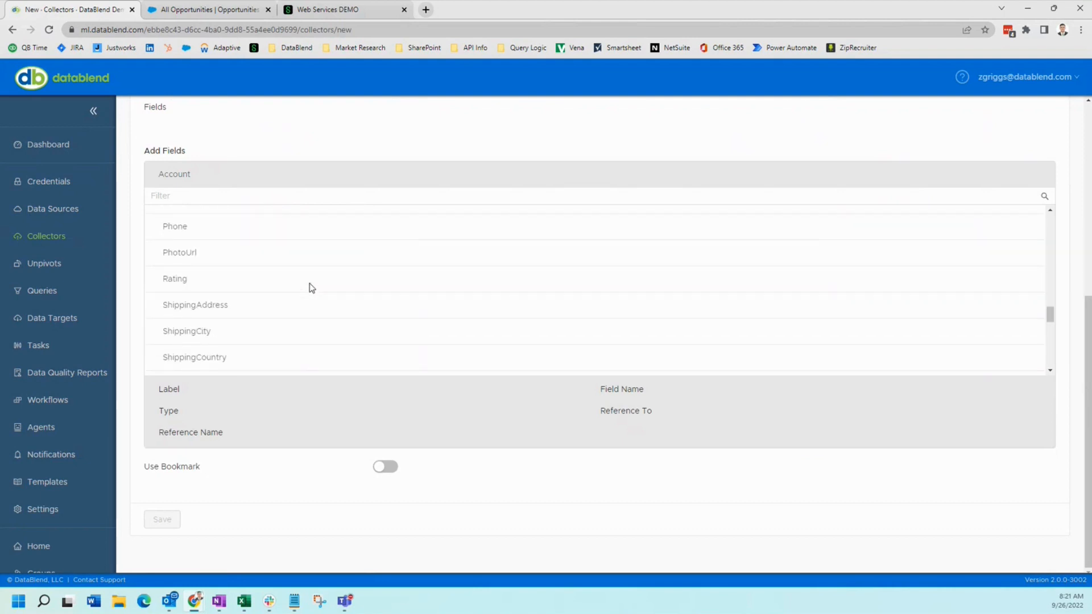
{"action": "scroll", "coordinate": [311, 288], "scroll_direction": "up", "scroll_amount": 15}
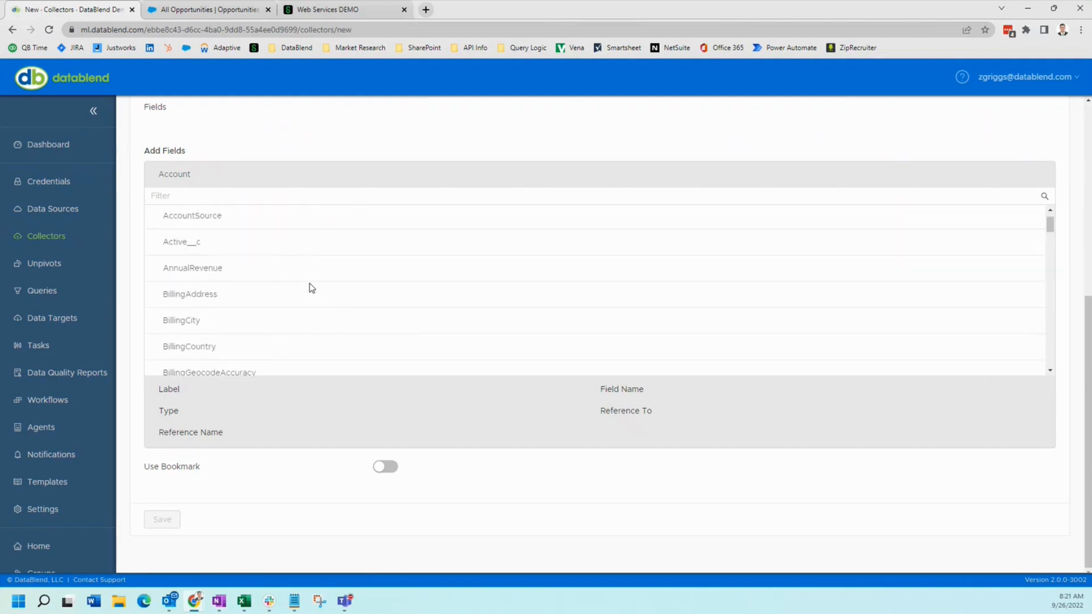
{"action": "scroll", "coordinate": [312, 288], "scroll_direction": "up", "scroll_amount": 1}
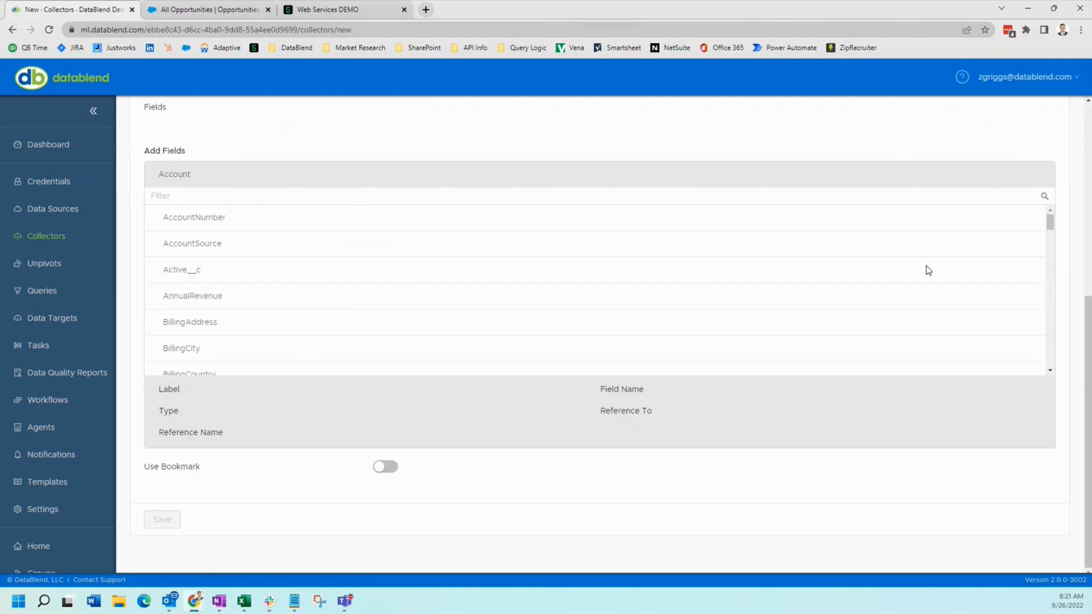
{"action": "left_click", "coordinate": [250, 225]}
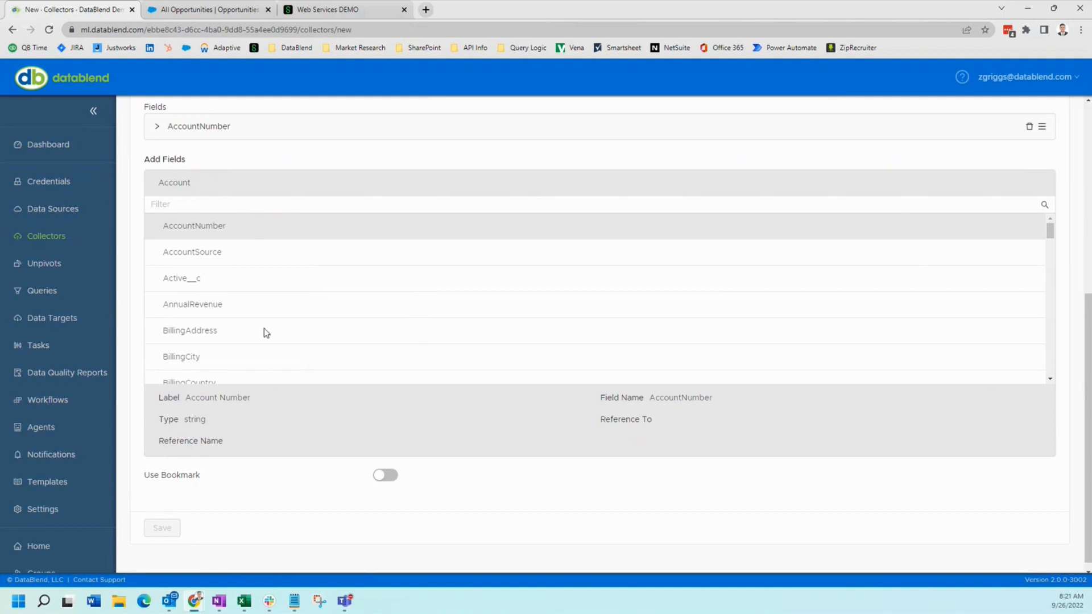
- Add the BillingAddress, BillingCity, BillingCountry and BillingStreet fields to the Salesforce Account collector
{"action": "scroll", "coordinate": [264, 330], "scroll_direction": "down", "scroll_amount": 1}
{"action": "left_click", "coordinate": [237, 315]}
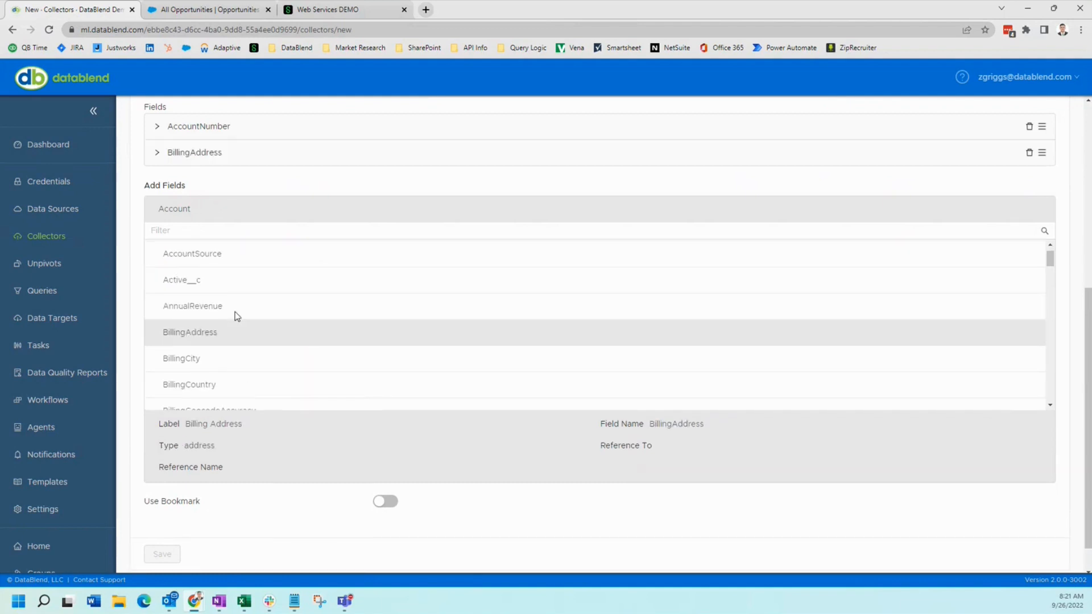
{"action": "left_click", "coordinate": [216, 364]}
{"action": "left_click", "coordinate": [223, 413]}
{"action": "scroll", "coordinate": [322, 378], "scroll_direction": "down", "scroll_amount": 8}
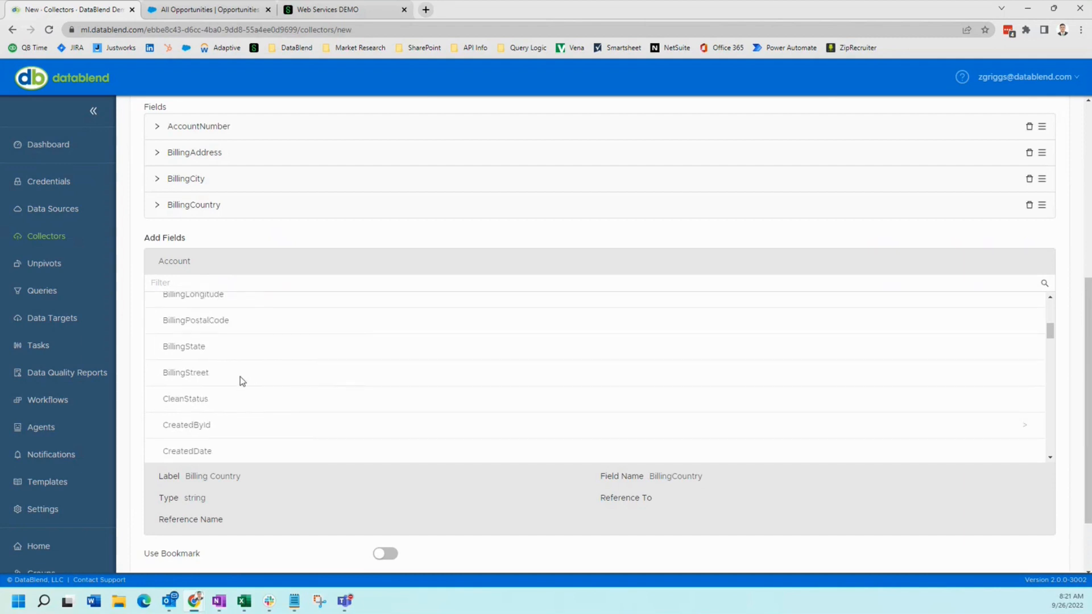
{"action": "left_click", "coordinate": [240, 377]}
{"action": "scroll", "coordinate": [316, 449], "scroll_direction": "up", "scroll_amount": 8}
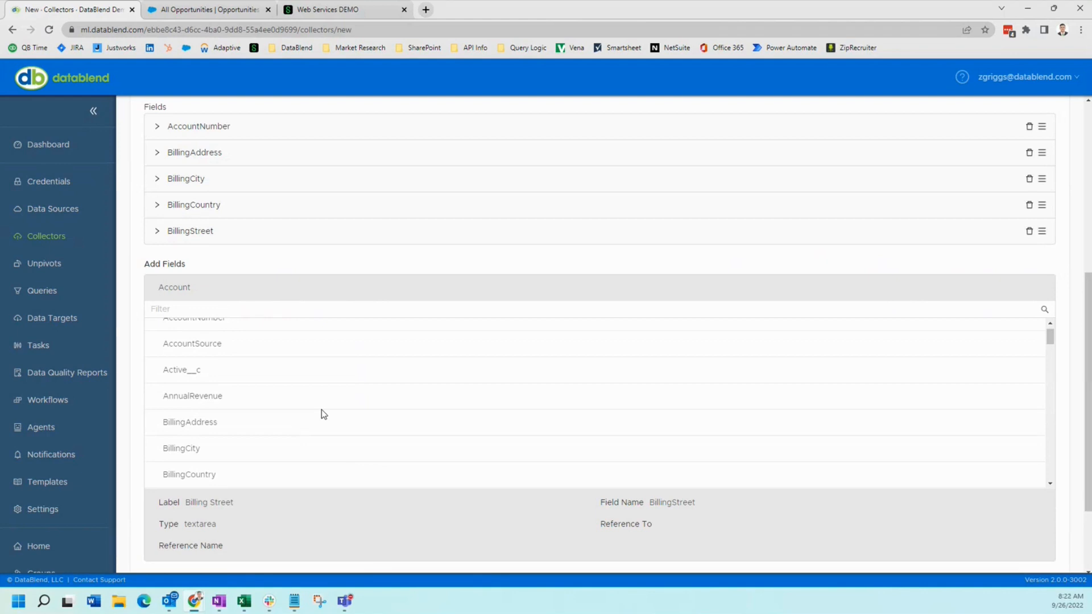
- Change the new collector's type to Intacct and clear its name
{"action": "scroll", "coordinate": [322, 409], "scroll_direction": "up", "scroll_amount": 6}
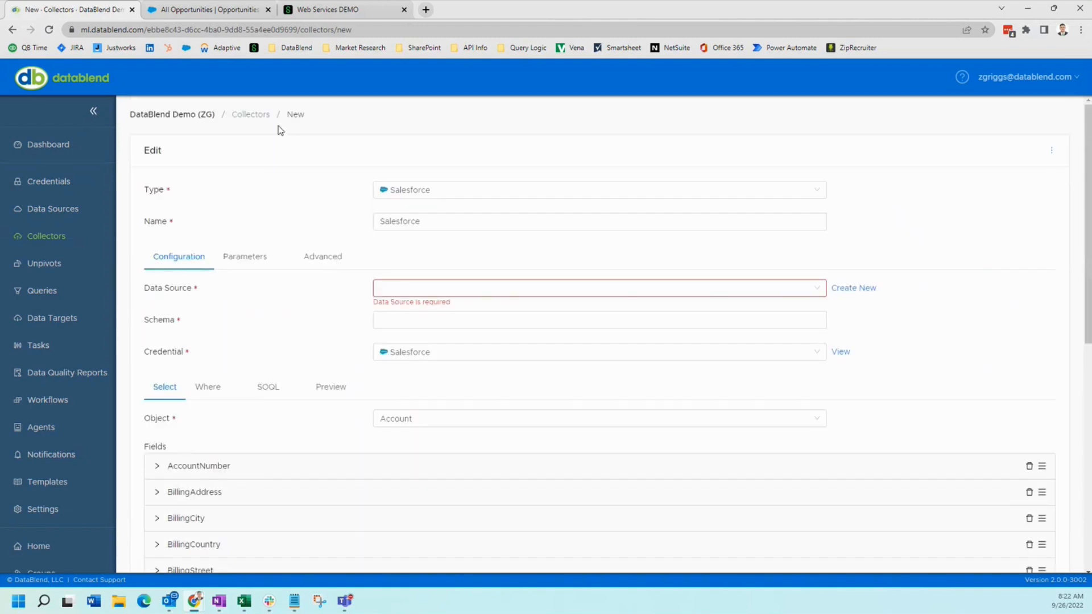
{"action": "left_click", "coordinate": [405, 223]}
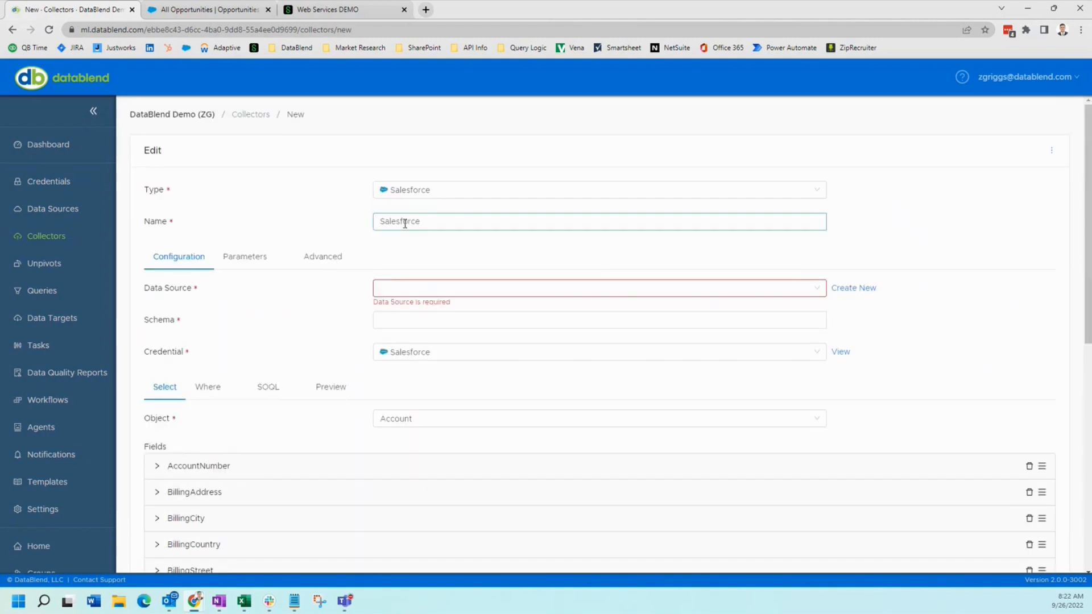
{"action": "right_click", "coordinate": [404, 195]}
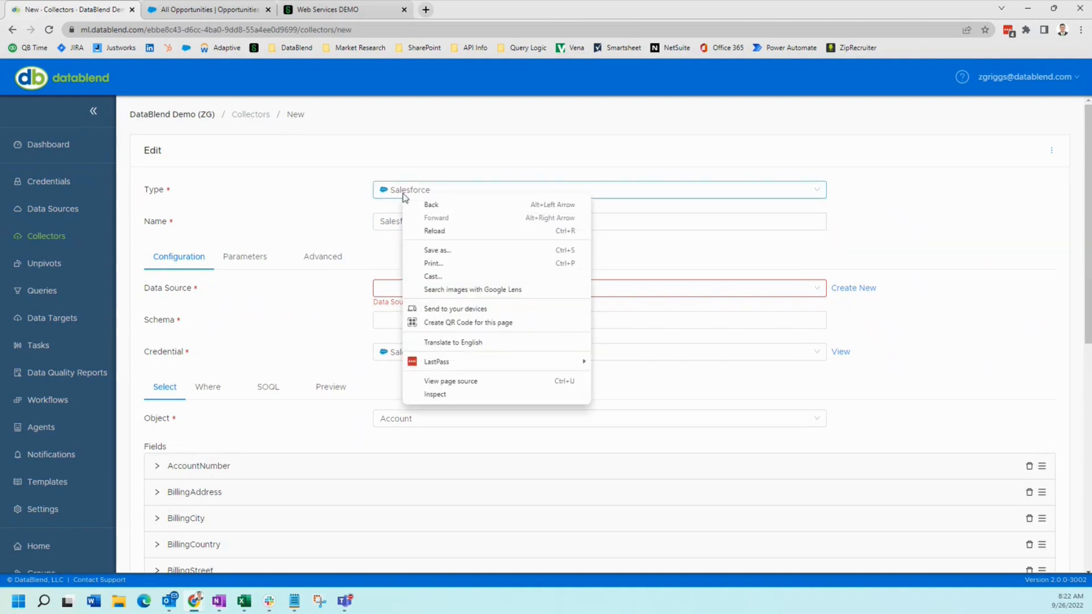
{"action": "left_click", "coordinate": [402, 191]}
{"action": "left_click", "coordinate": [401, 192]}
{"action": "type", "text": "in"}
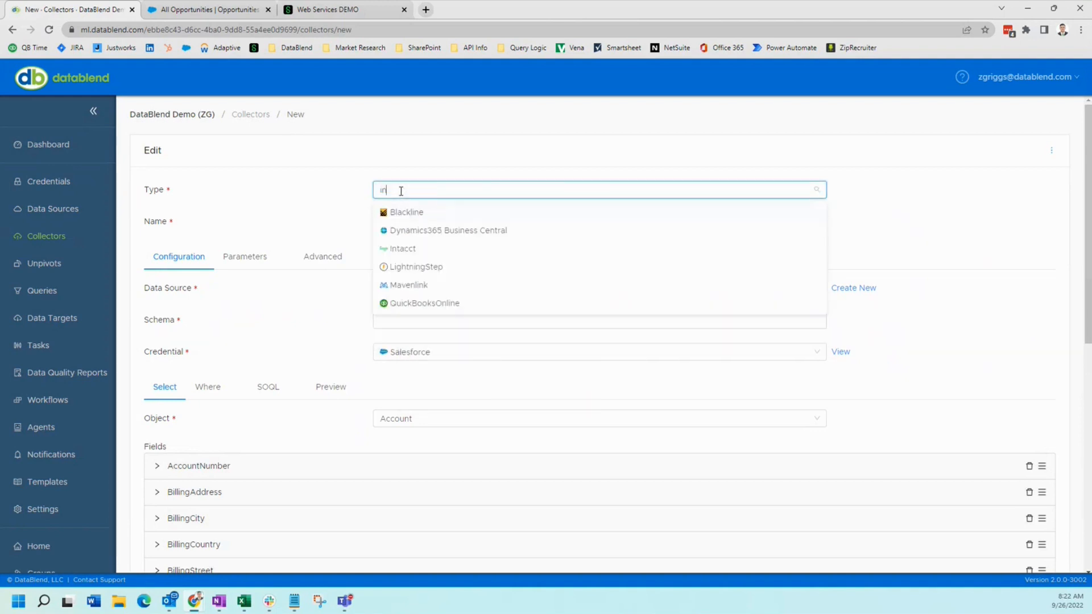
{"action": "type", "text": "t"}
{"action": "left_click", "coordinate": [397, 209]}
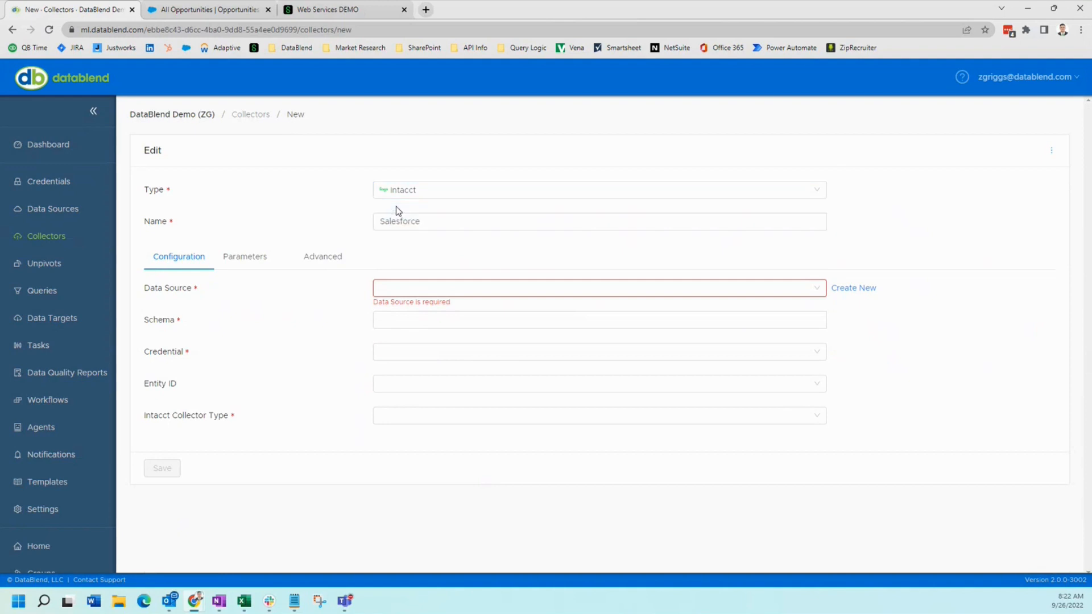
{"action": "left_click", "coordinate": [393, 219]}
{"action": "key", "text": "ctrl+a"}
{"action": "key", "text": "BackSpace"}
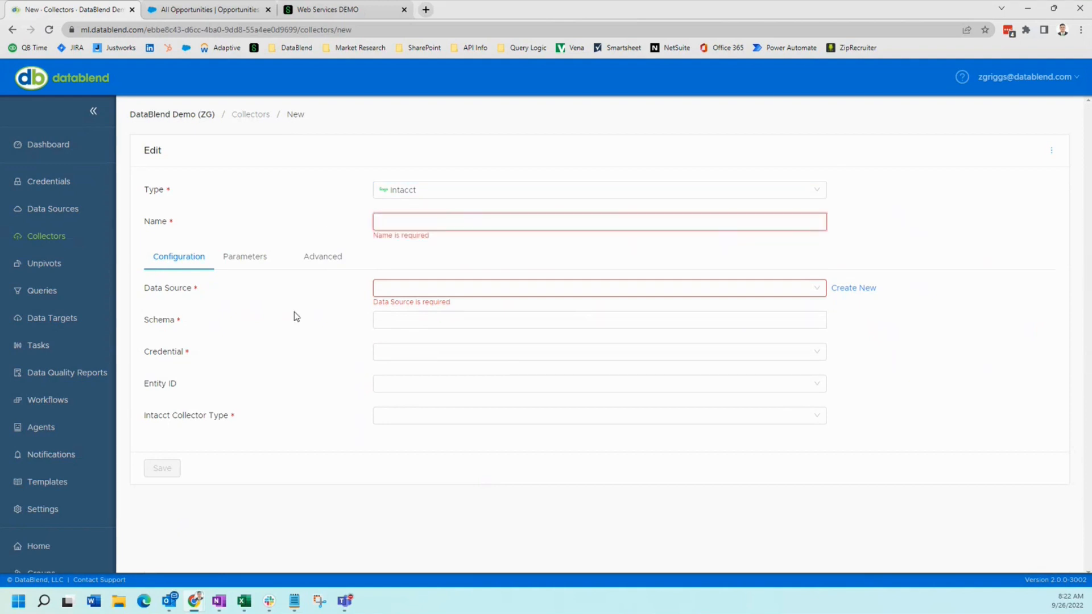
- Assign the Sage Intacct (Multi Currency) credential to the collector and set its Intacct collector type to Query
{"action": "left_click", "coordinate": [402, 352]}
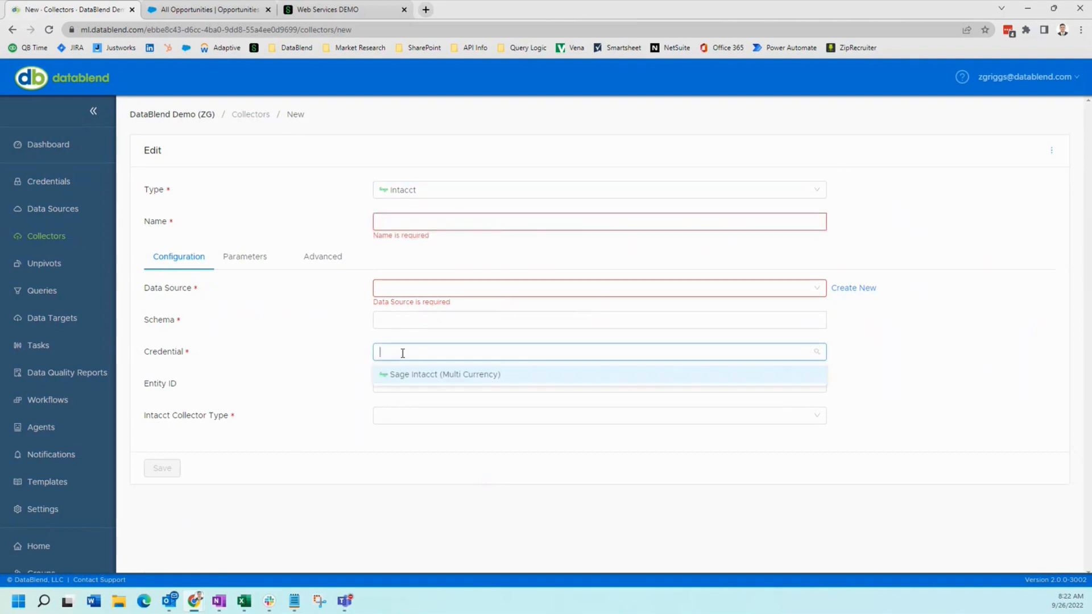
{"action": "left_click", "coordinate": [419, 380]}
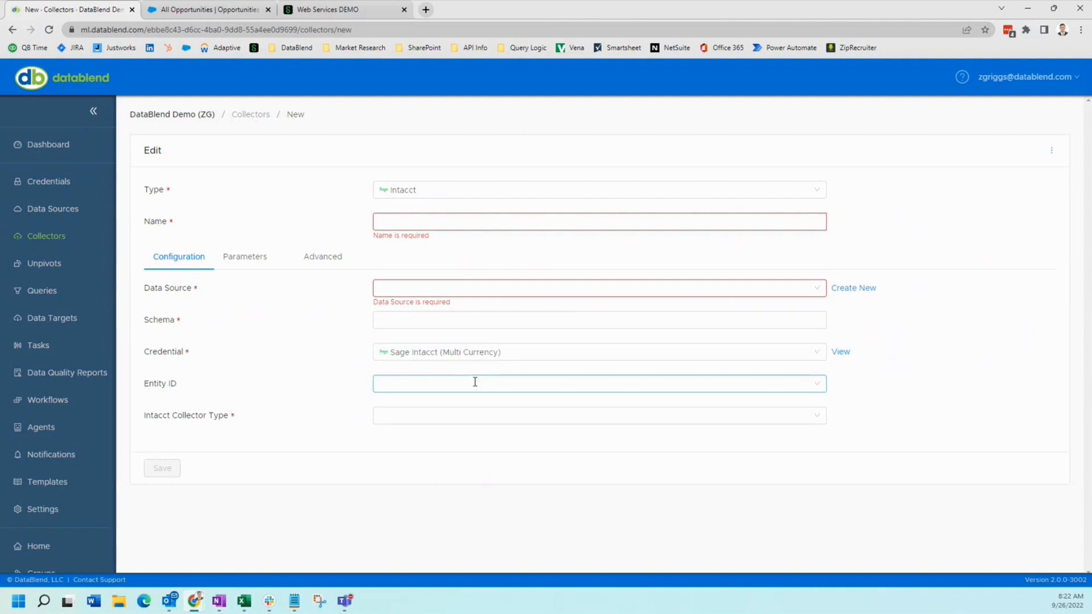
{"action": "left_click", "coordinate": [426, 412]}
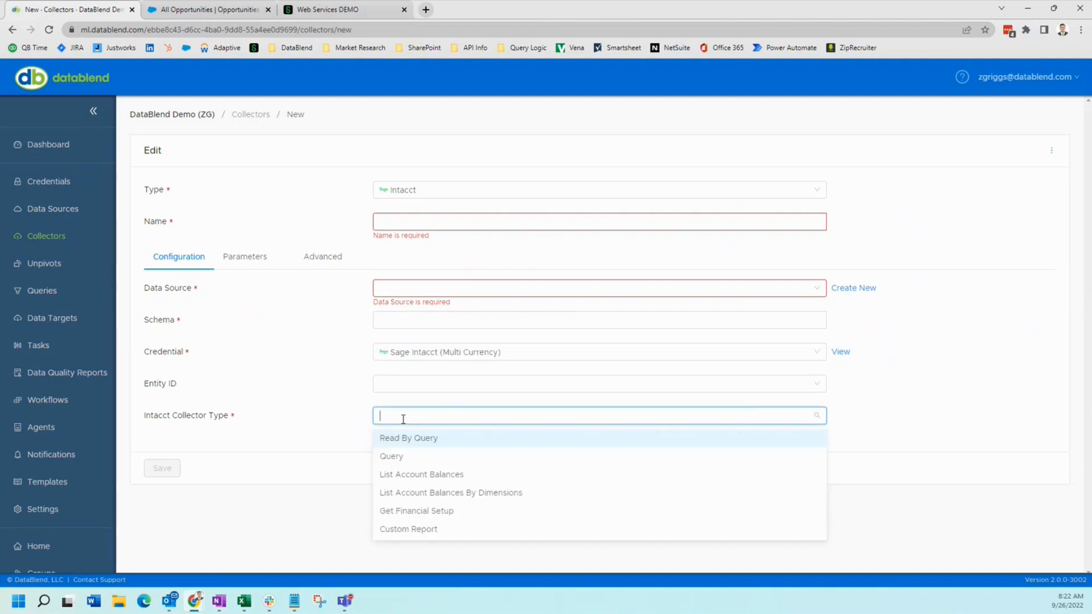
{"action": "left_click", "coordinate": [401, 455]}
- Set the Intacct collector's object to CUSTOMER (Customer)
{"action": "scroll", "coordinate": [396, 477], "scroll_direction": "down", "scroll_amount": 4}
{"action": "left_click", "coordinate": [405, 312]}
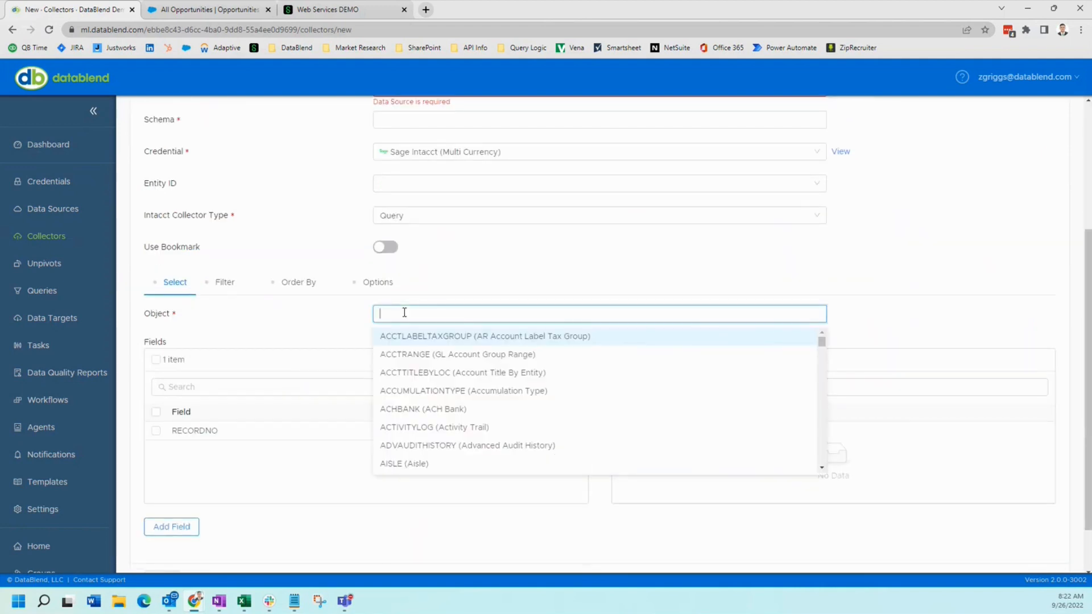
{"action": "type", "text": "custom"}
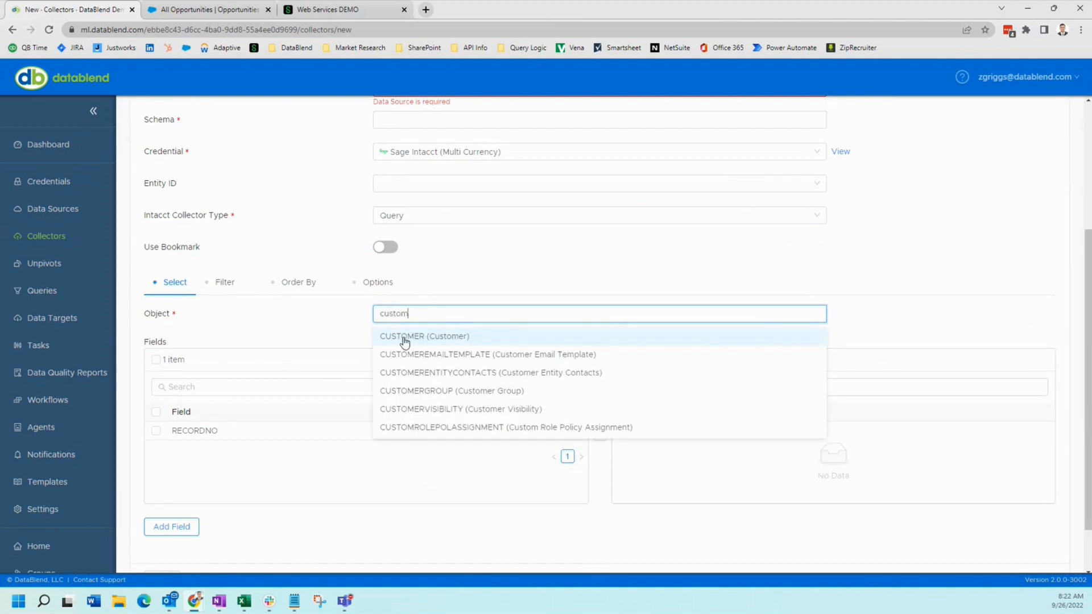
{"action": "left_click", "coordinate": [405, 338]}
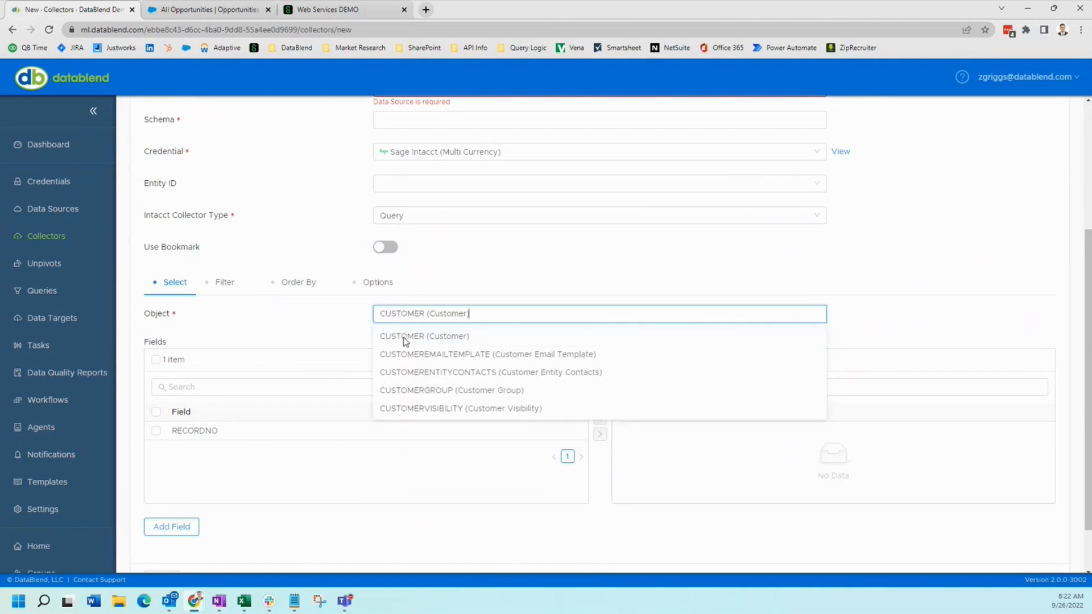
{"action": "scroll", "coordinate": [535, 371], "scroll_direction": "down", "scroll_amount": 3}
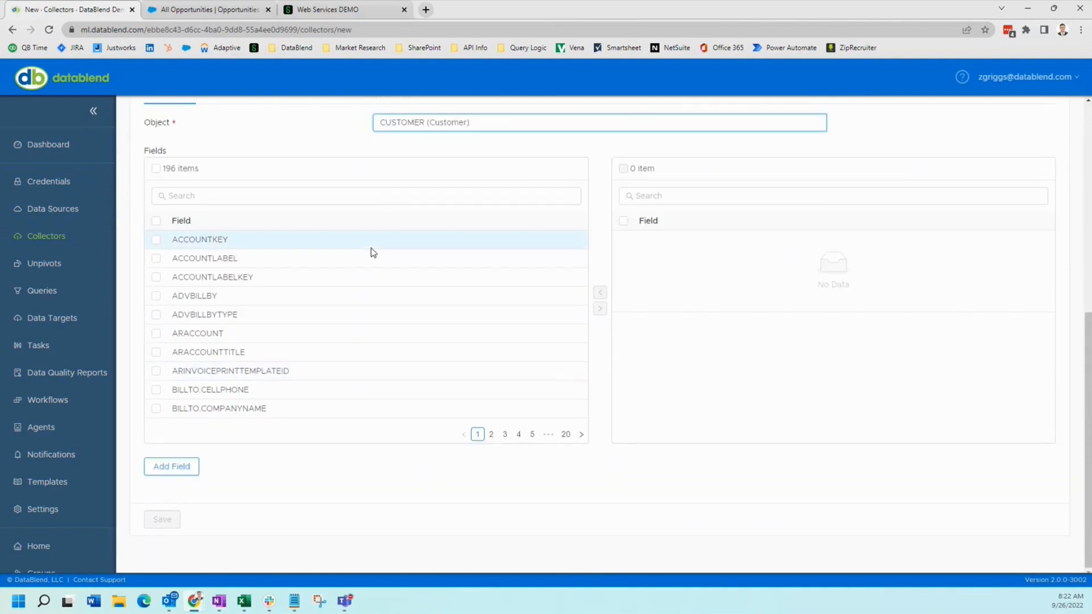
- Find the NAME field among the Customer fields and add it to the collector's selected fields
{"action": "scroll", "coordinate": [373, 252], "scroll_direction": "up", "scroll_amount": 1}
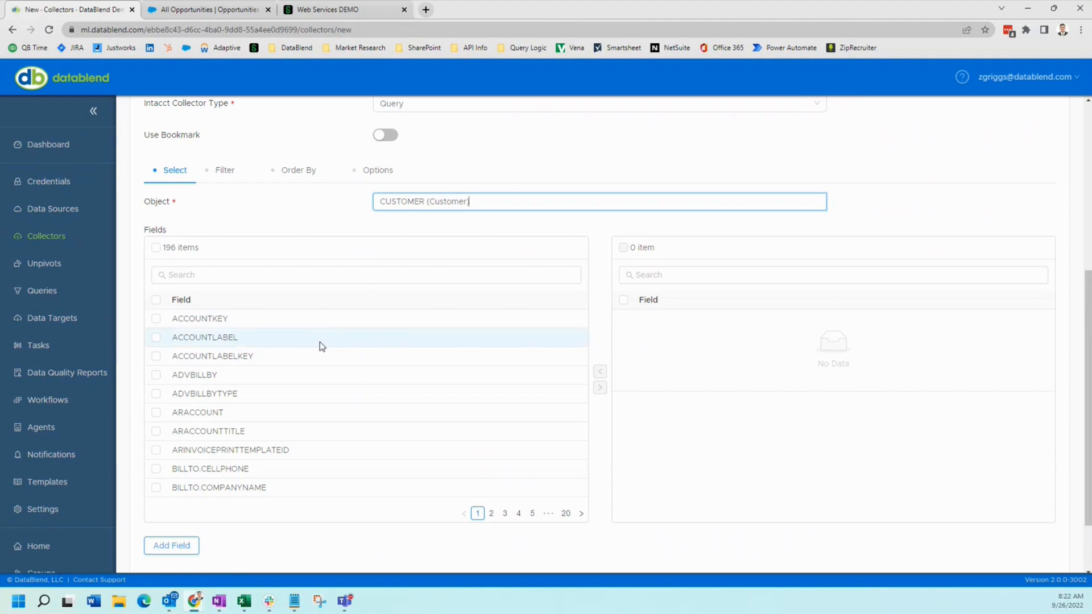
{"action": "left_click", "coordinate": [236, 274]}
{"action": "type", "text": "nam"}
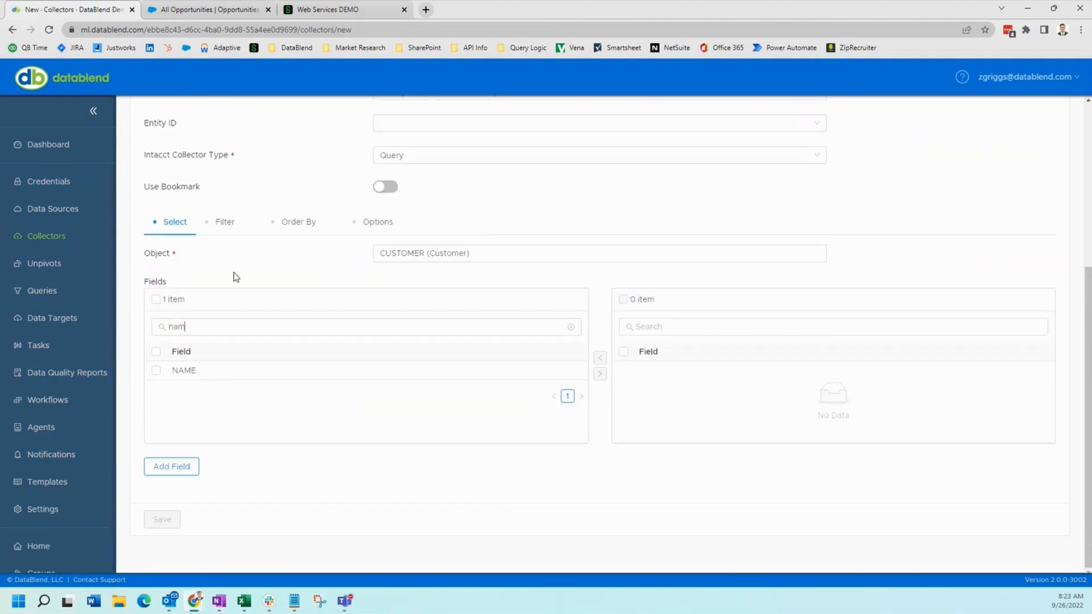
{"action": "left_click", "coordinate": [155, 370]}
{"action": "left_click", "coordinate": [600, 374]}
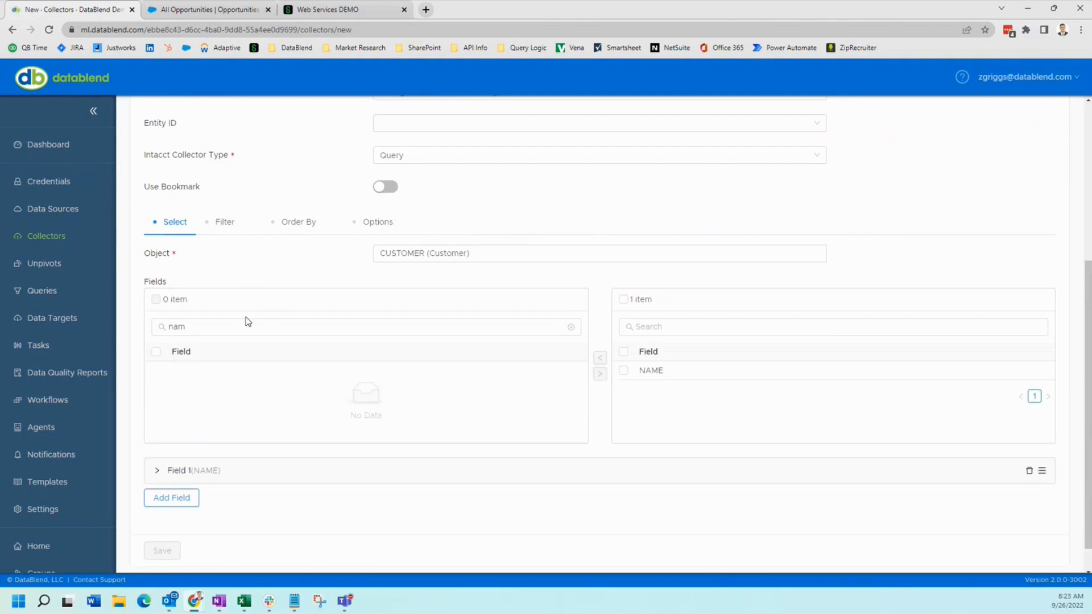
- Find the STATUS field among the Customer fields and add it to the collector's selected fields
{"action": "left_click", "coordinate": [229, 328]}
{"action": "key", "text": "BackSpace"}
{"action": "key", "text": "BackSpace"}
{"action": "key", "text": "BackSpace"}
{"action": "type", "text": "st"}
{"action": "left_click", "coordinate": [156, 377]}
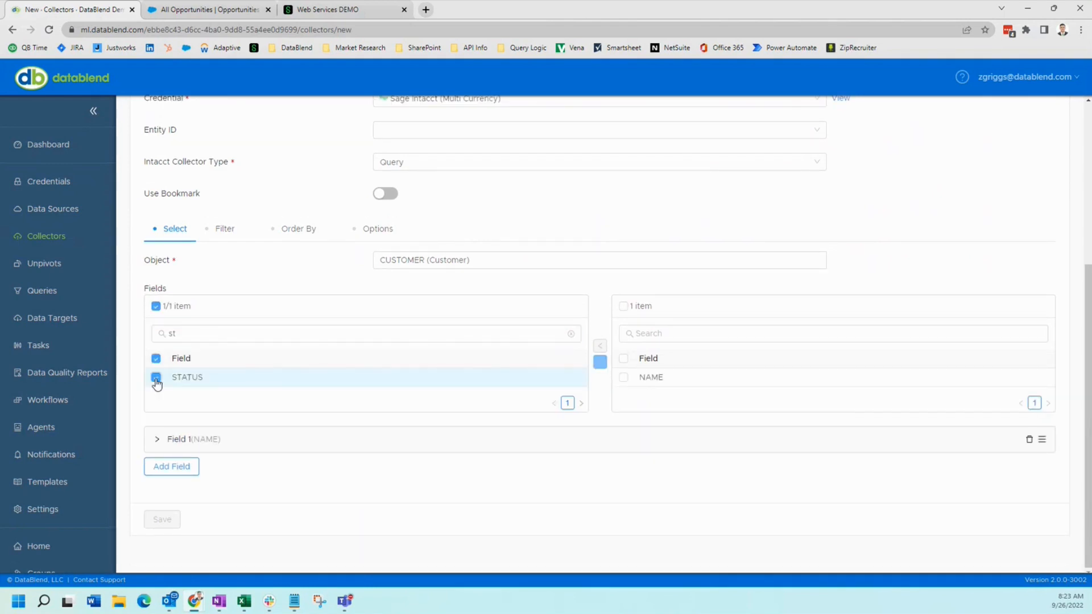
{"action": "left_click", "coordinate": [600, 363]}
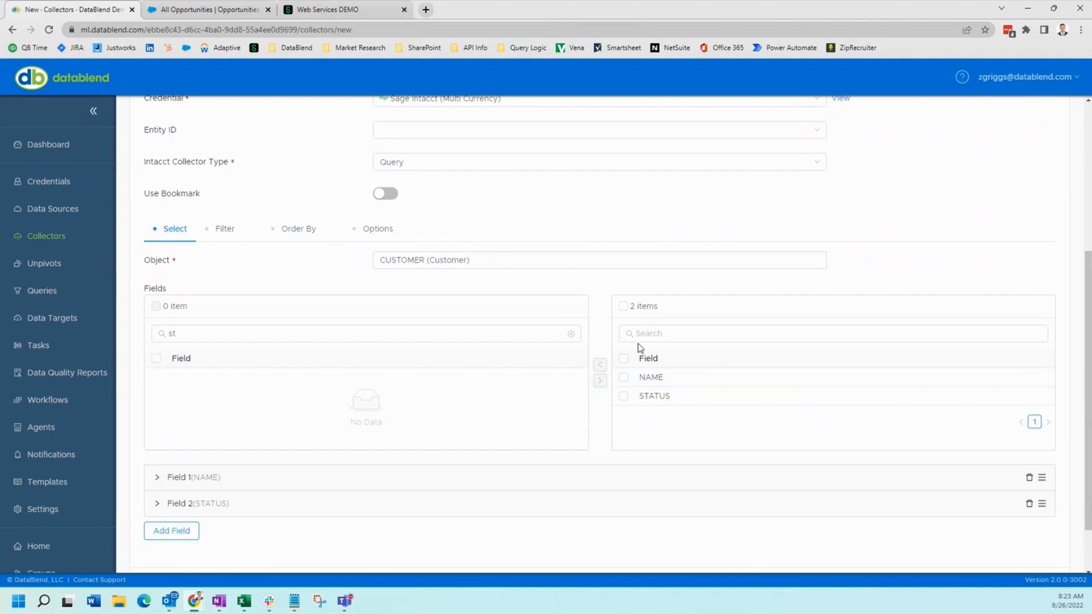
{"action": "left_click", "coordinate": [655, 338]}
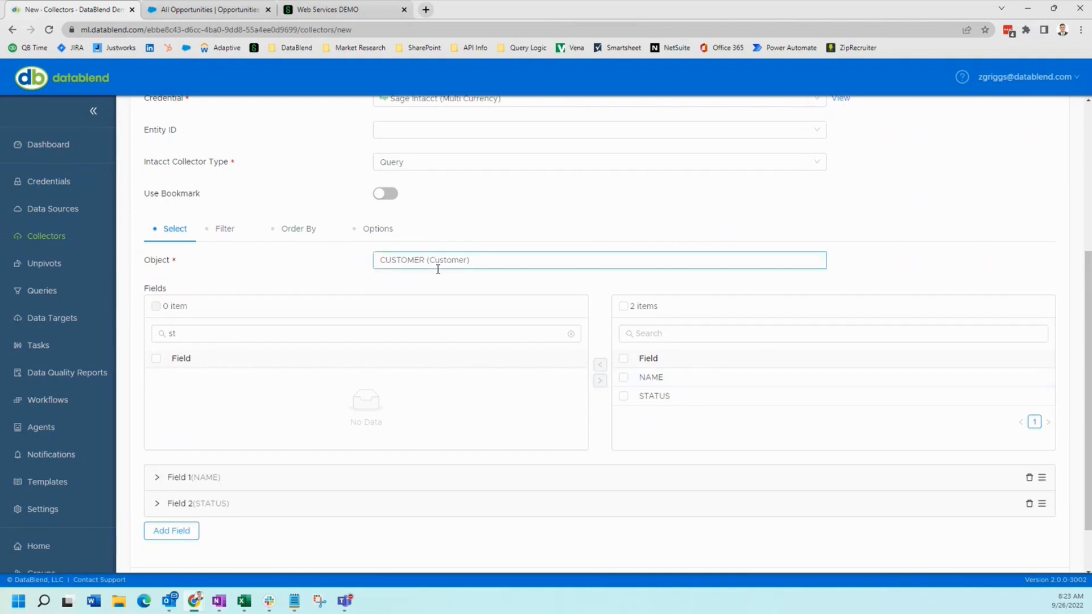
{"action": "scroll", "coordinate": [466, 301], "scroll_direction": "up", "scroll_amount": 2}
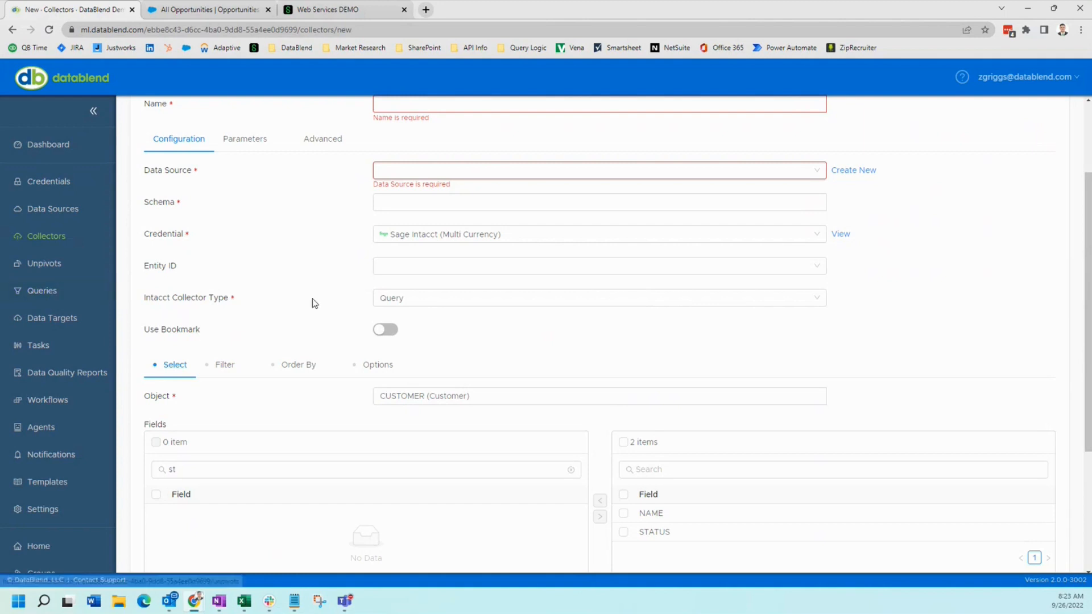
{"action": "scroll", "coordinate": [312, 299], "scroll_direction": "up", "scroll_amount": 1}
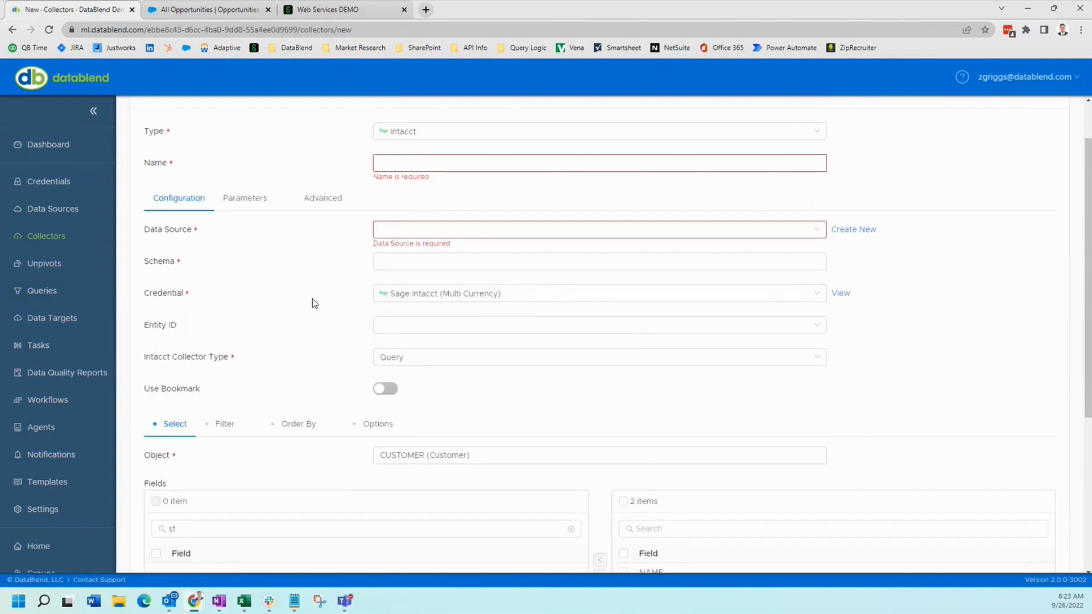
- Start a workflow with the wizard, using Salesforce as source, Intacct as destination and Create Customers as type
{"action": "left_click", "coordinate": [63, 400]}
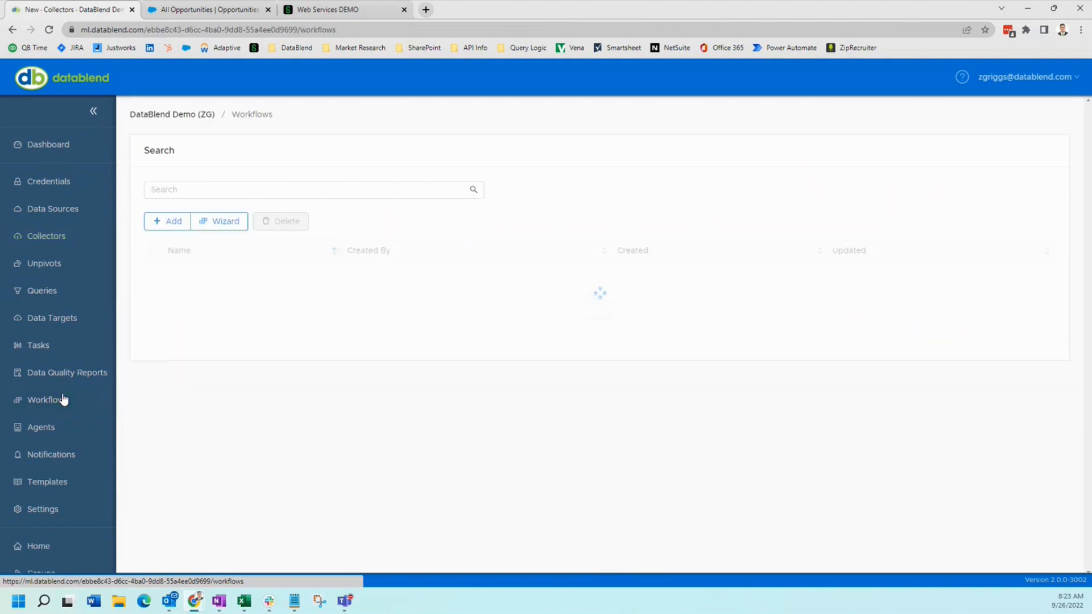
{"action": "left_click", "coordinate": [227, 228]}
{"action": "left_click", "coordinate": [408, 229]}
{"action": "right_click", "coordinate": [408, 230]}
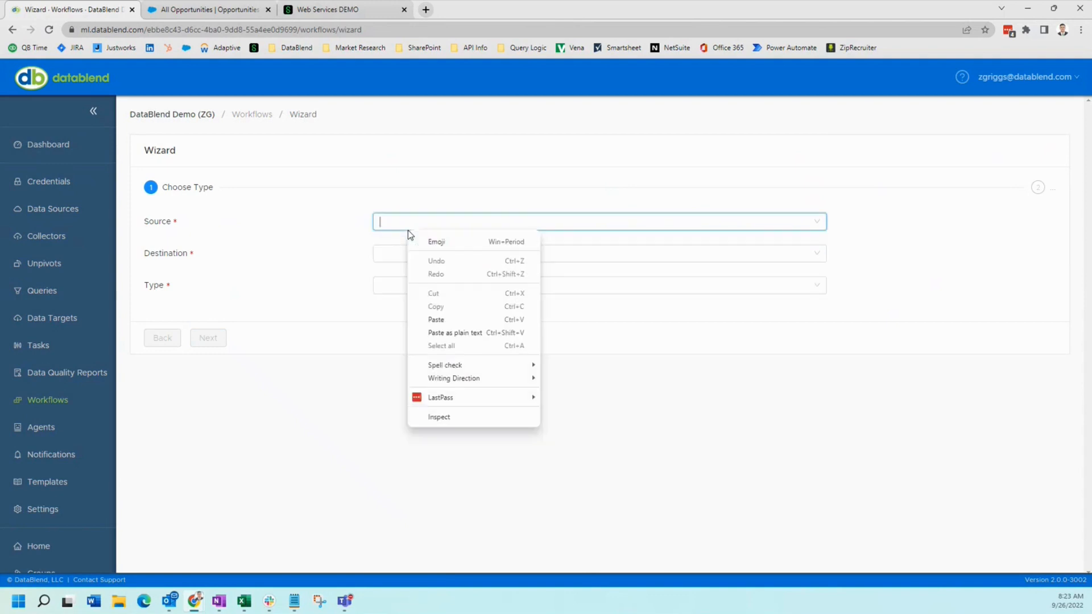
{"action": "left_click", "coordinate": [391, 217]}
{"action": "left_click", "coordinate": [381, 227]}
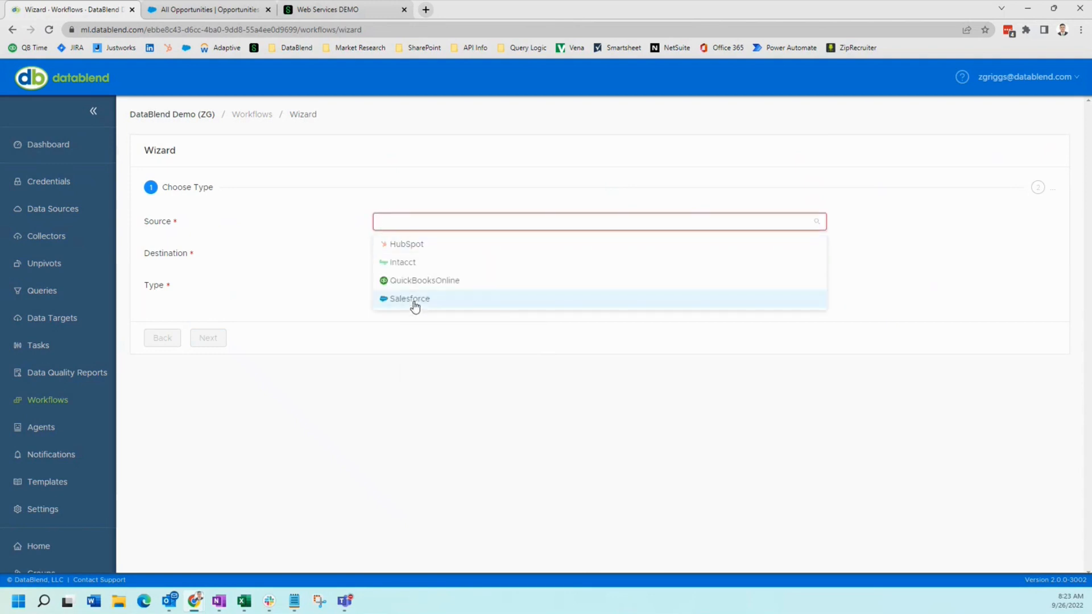
{"action": "left_click", "coordinate": [409, 299]}
{"action": "left_click", "coordinate": [398, 260]}
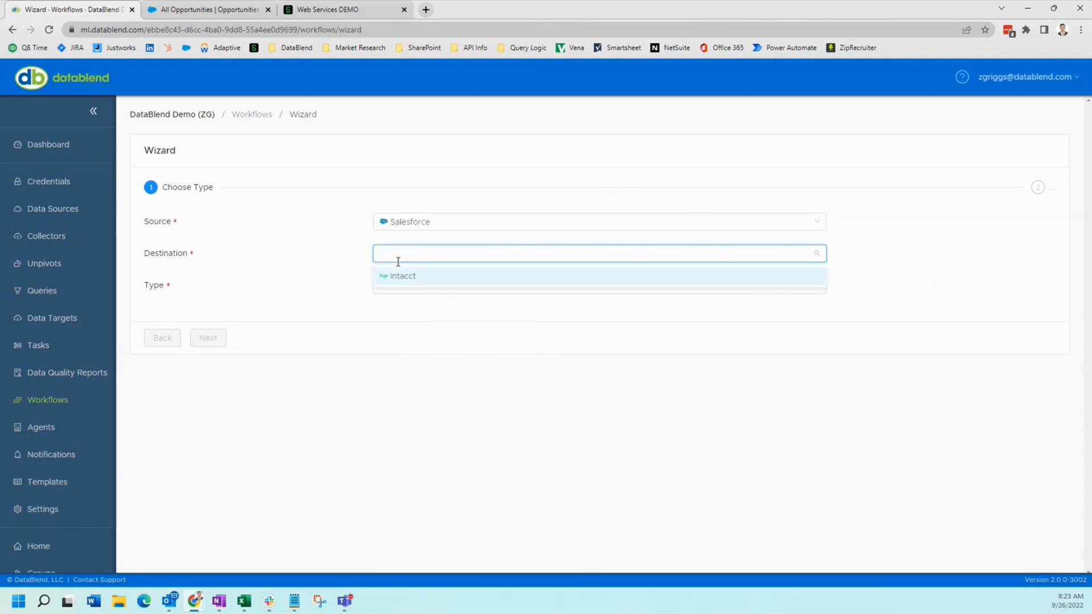
{"action": "left_click", "coordinate": [393, 276]}
{"action": "left_click", "coordinate": [417, 285]}
{"action": "left_click", "coordinate": [467, 310]}
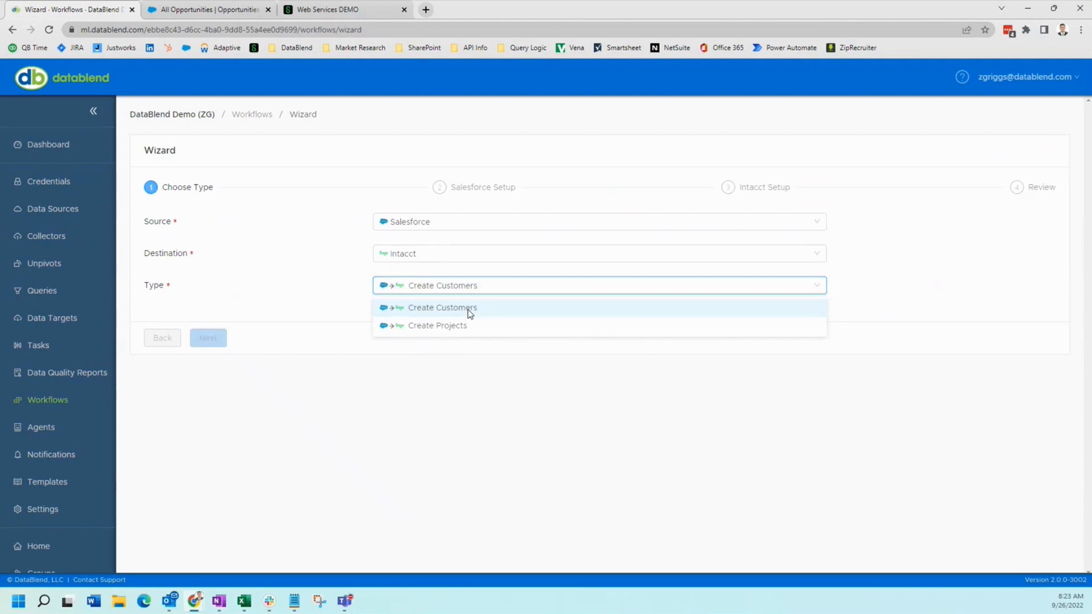
{"action": "left_click", "coordinate": [209, 339]}
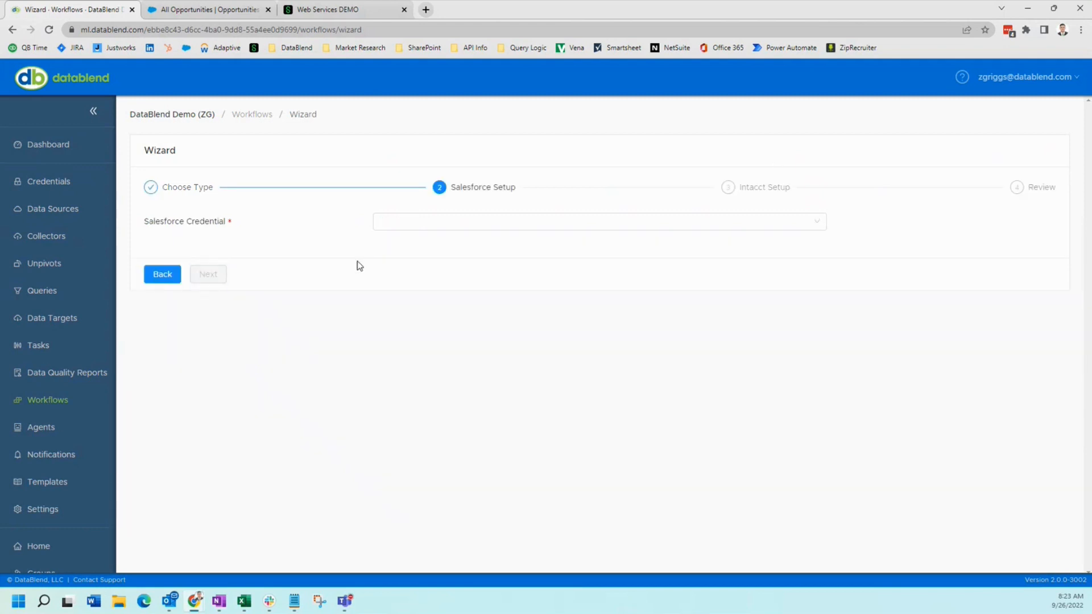
- Assign the Salesforce and Sage Intacct (Multi Currency) credentials in the workflow wizard and proceed to its review
{"action": "left_click", "coordinate": [419, 226]}
{"action": "left_click", "coordinate": [401, 245]}
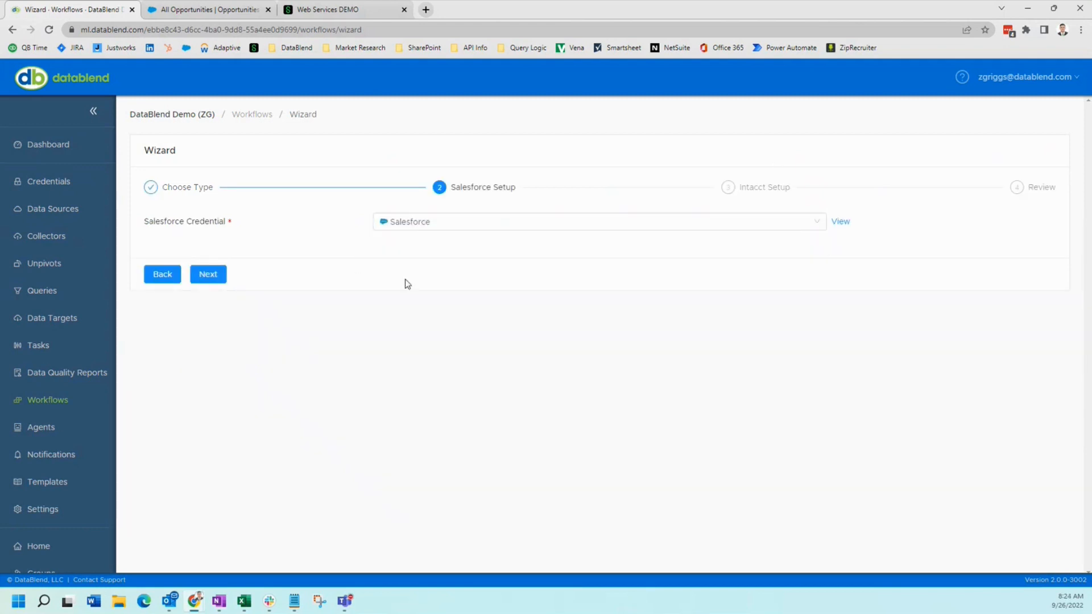
{"action": "left_click", "coordinate": [208, 274]}
{"action": "left_click", "coordinate": [406, 229]}
{"action": "left_click", "coordinate": [397, 244]}
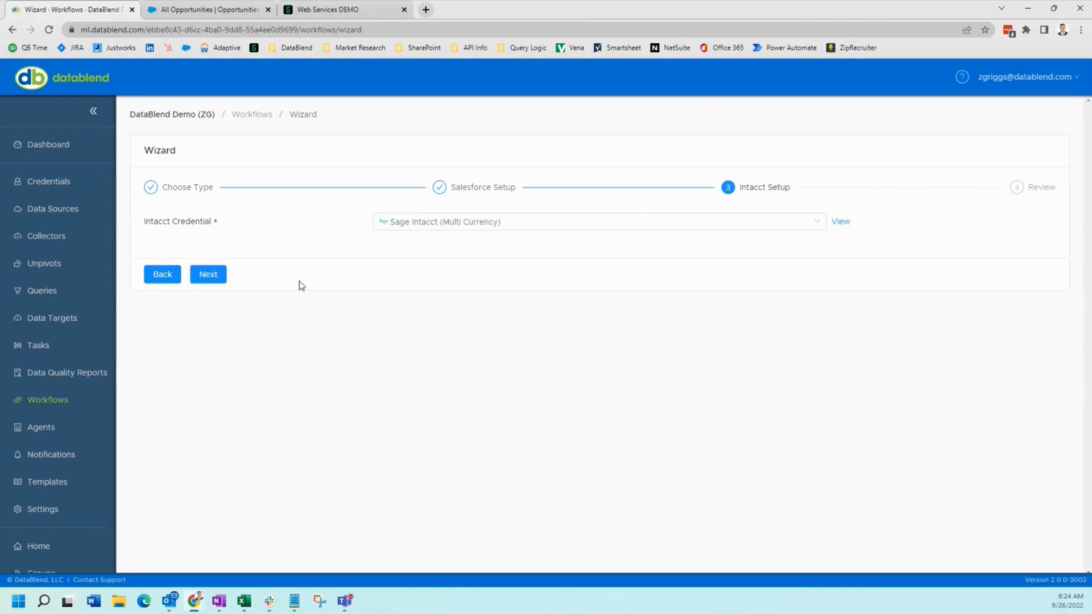
{"action": "left_click", "coordinate": [221, 279]}
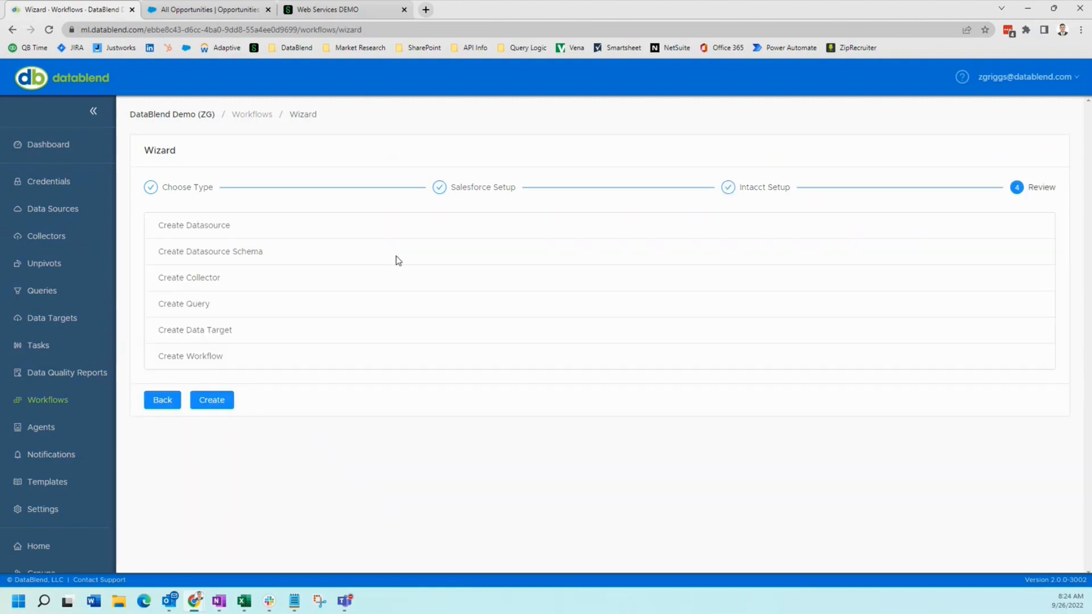